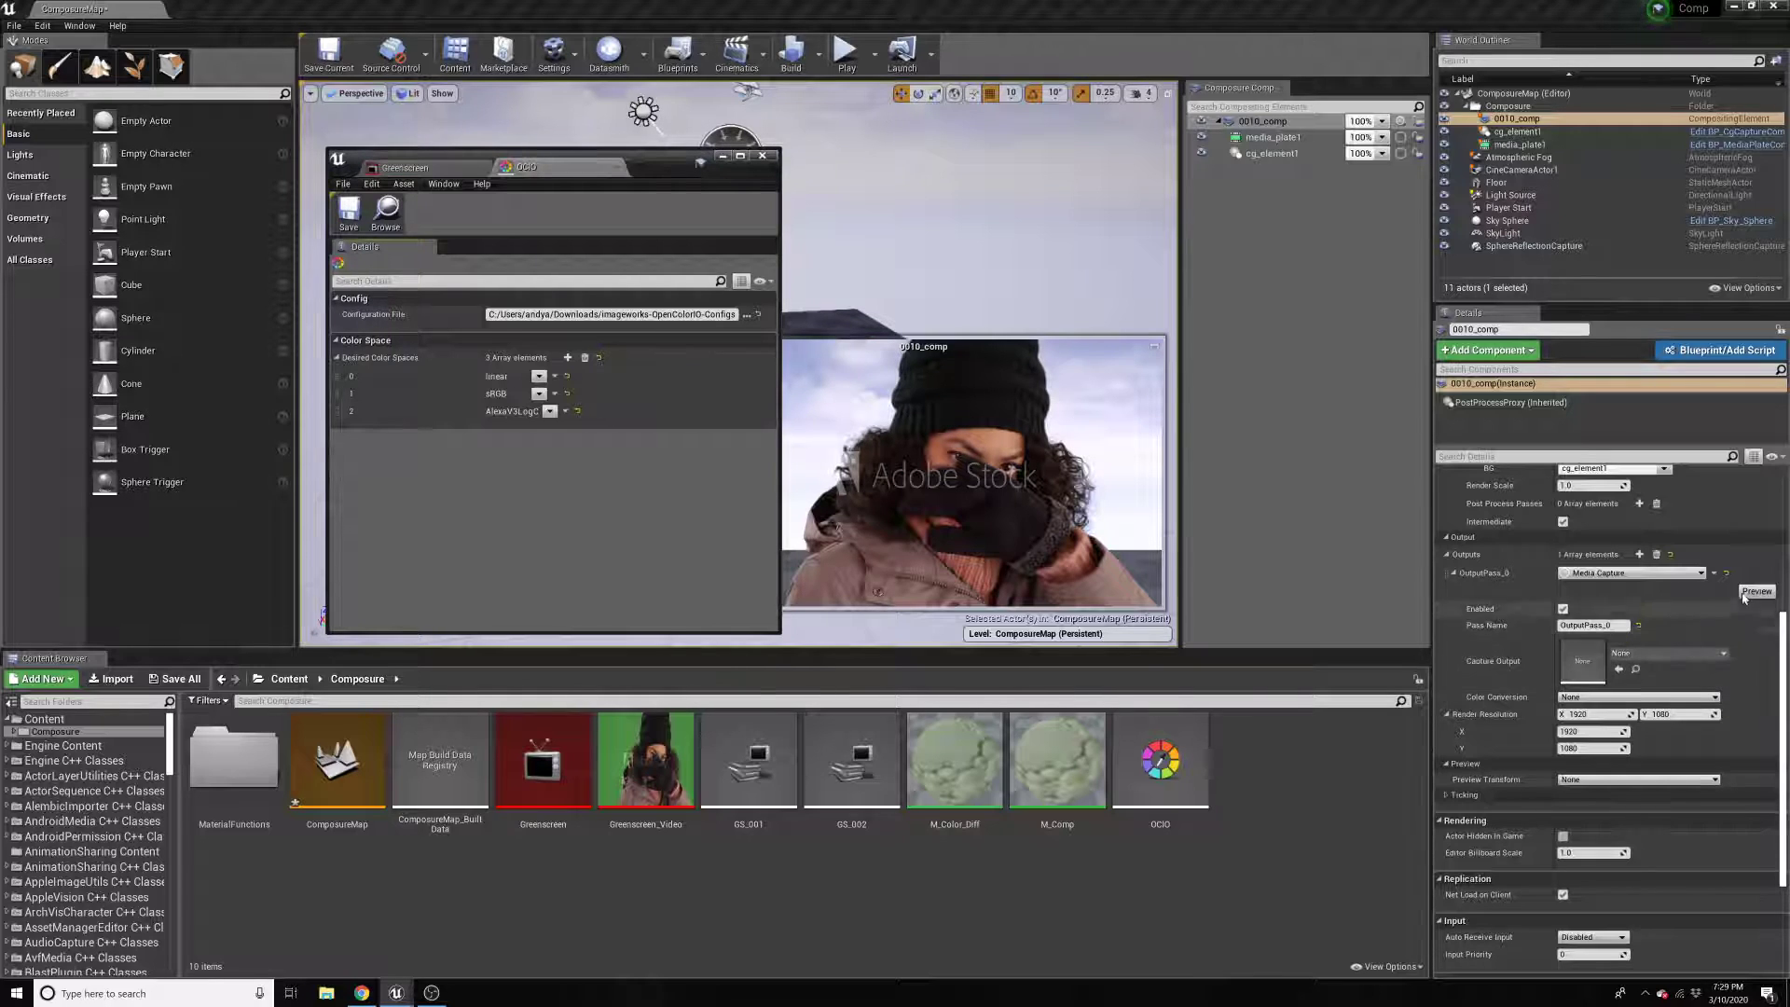
# Set the color conversion of 0010_comp's media capture output to OpenColorIO and expand its color conversion settings
pyautogui.click(1648, 656)
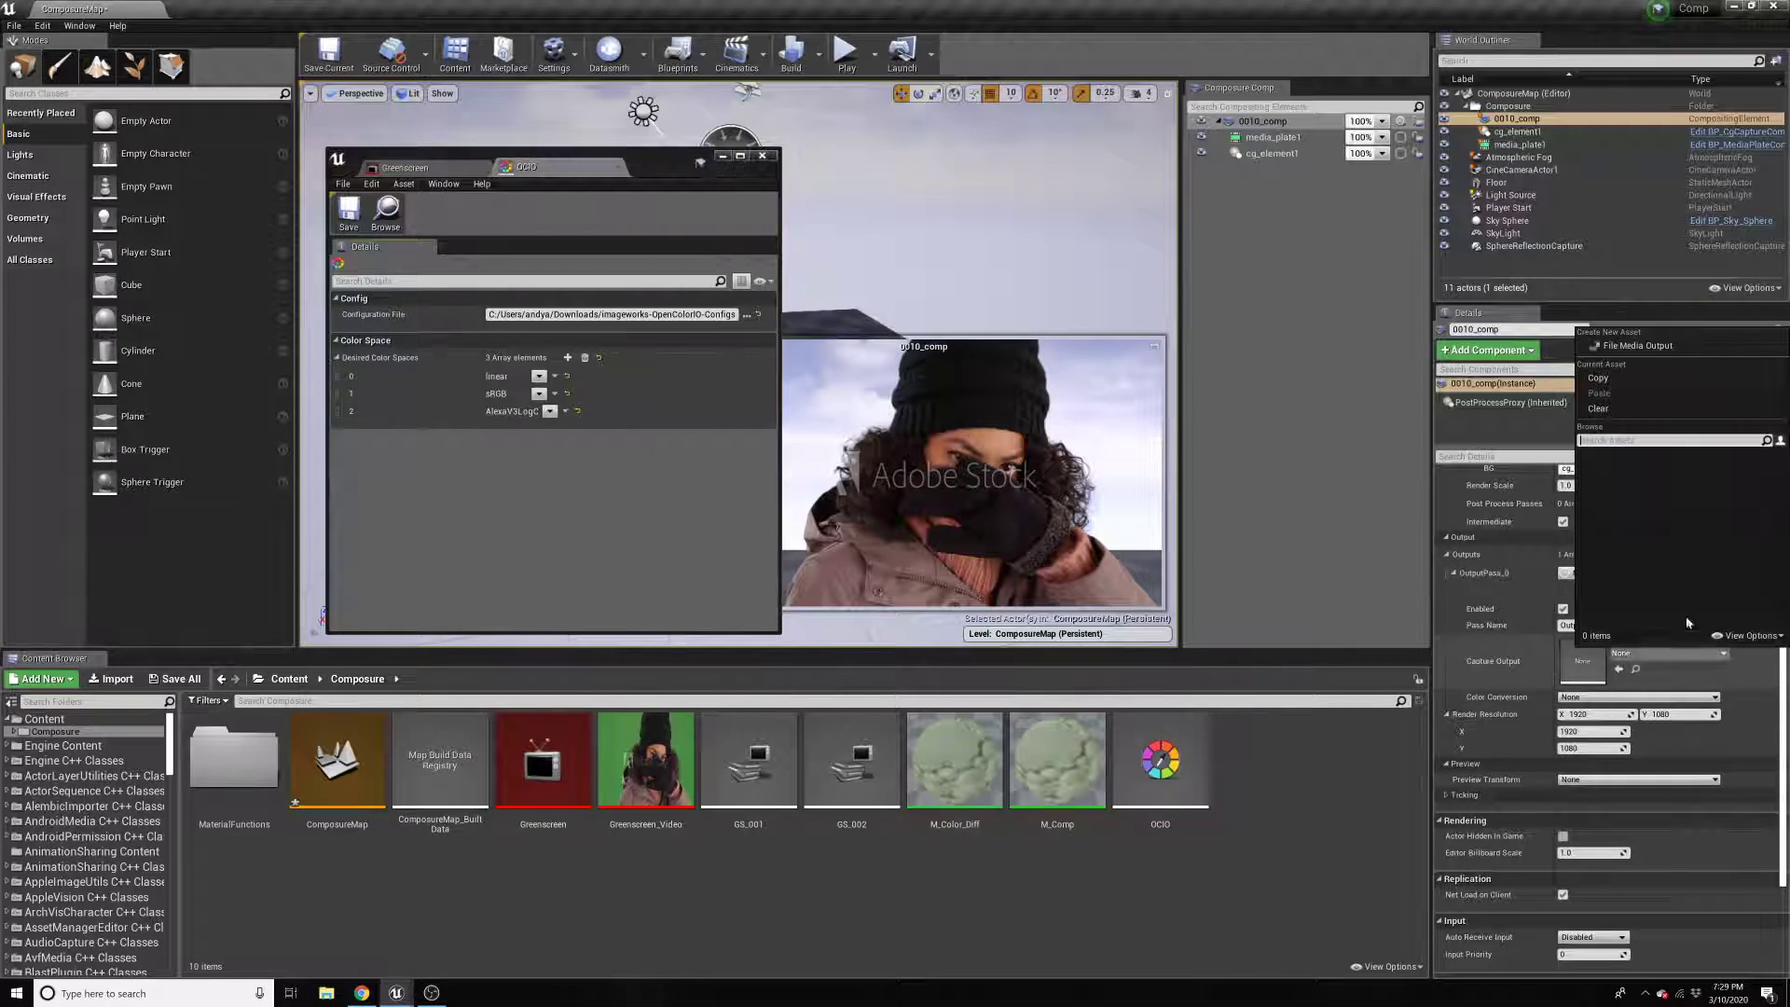
pyautogui.press('Escape')
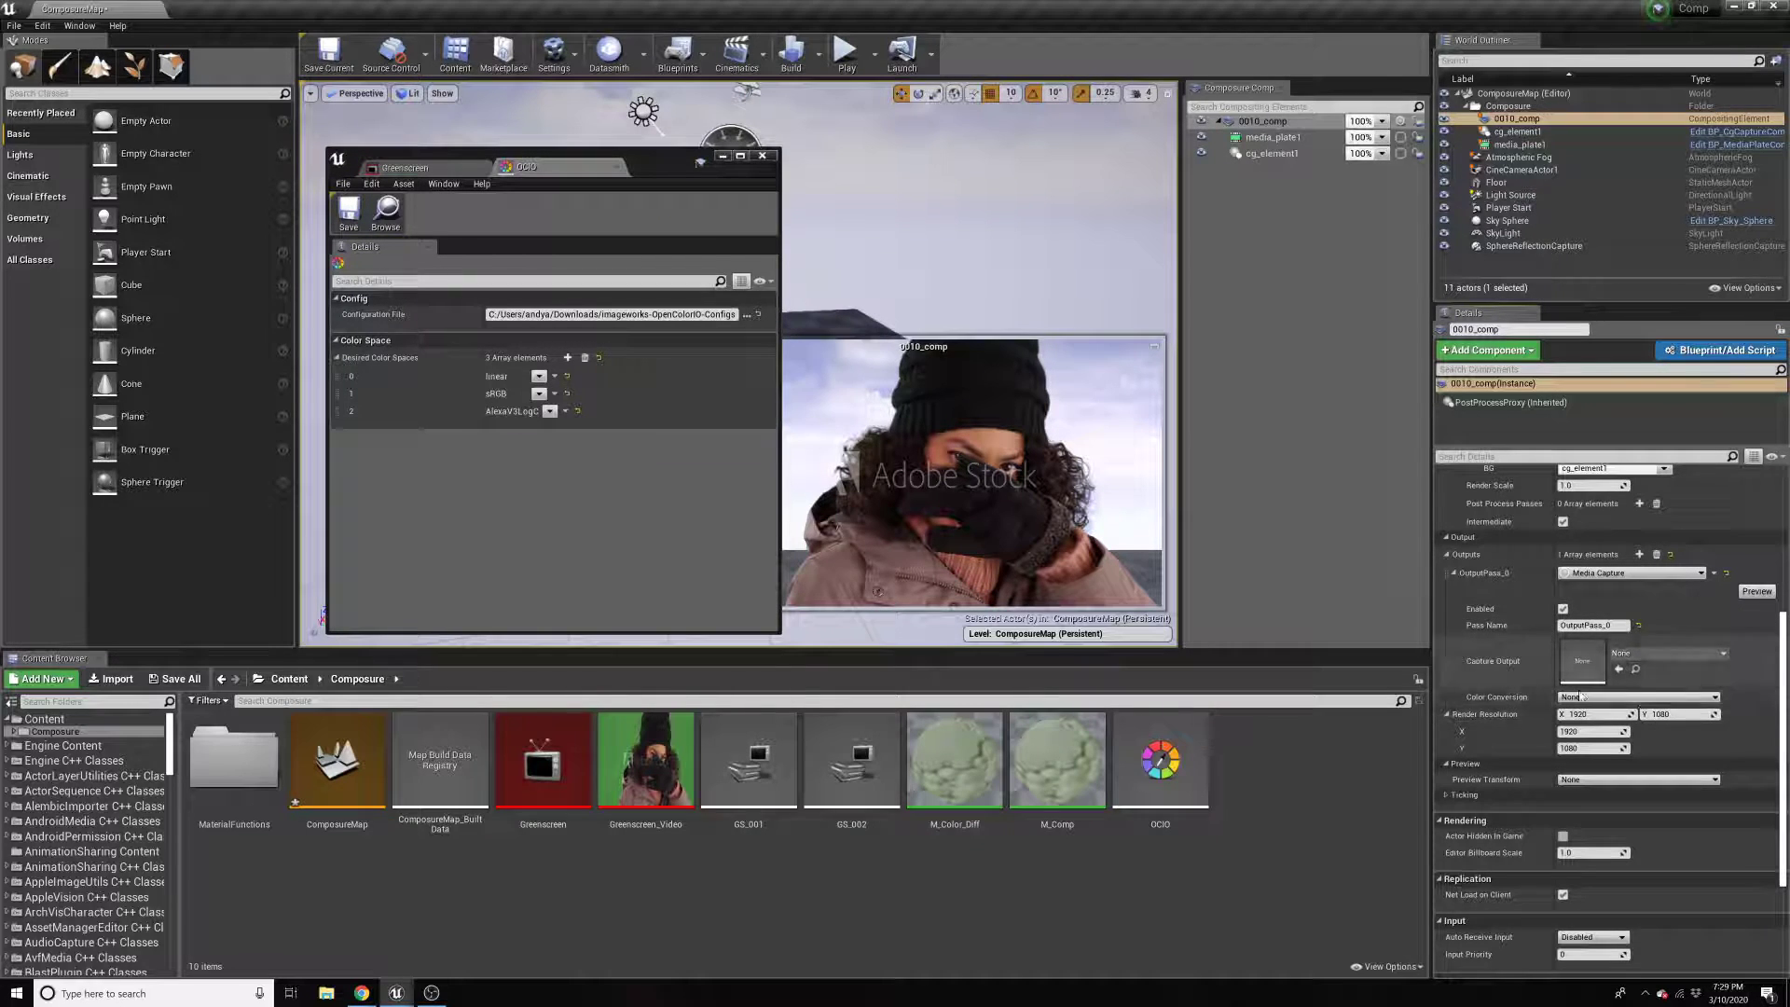
pyautogui.click(1627, 697)
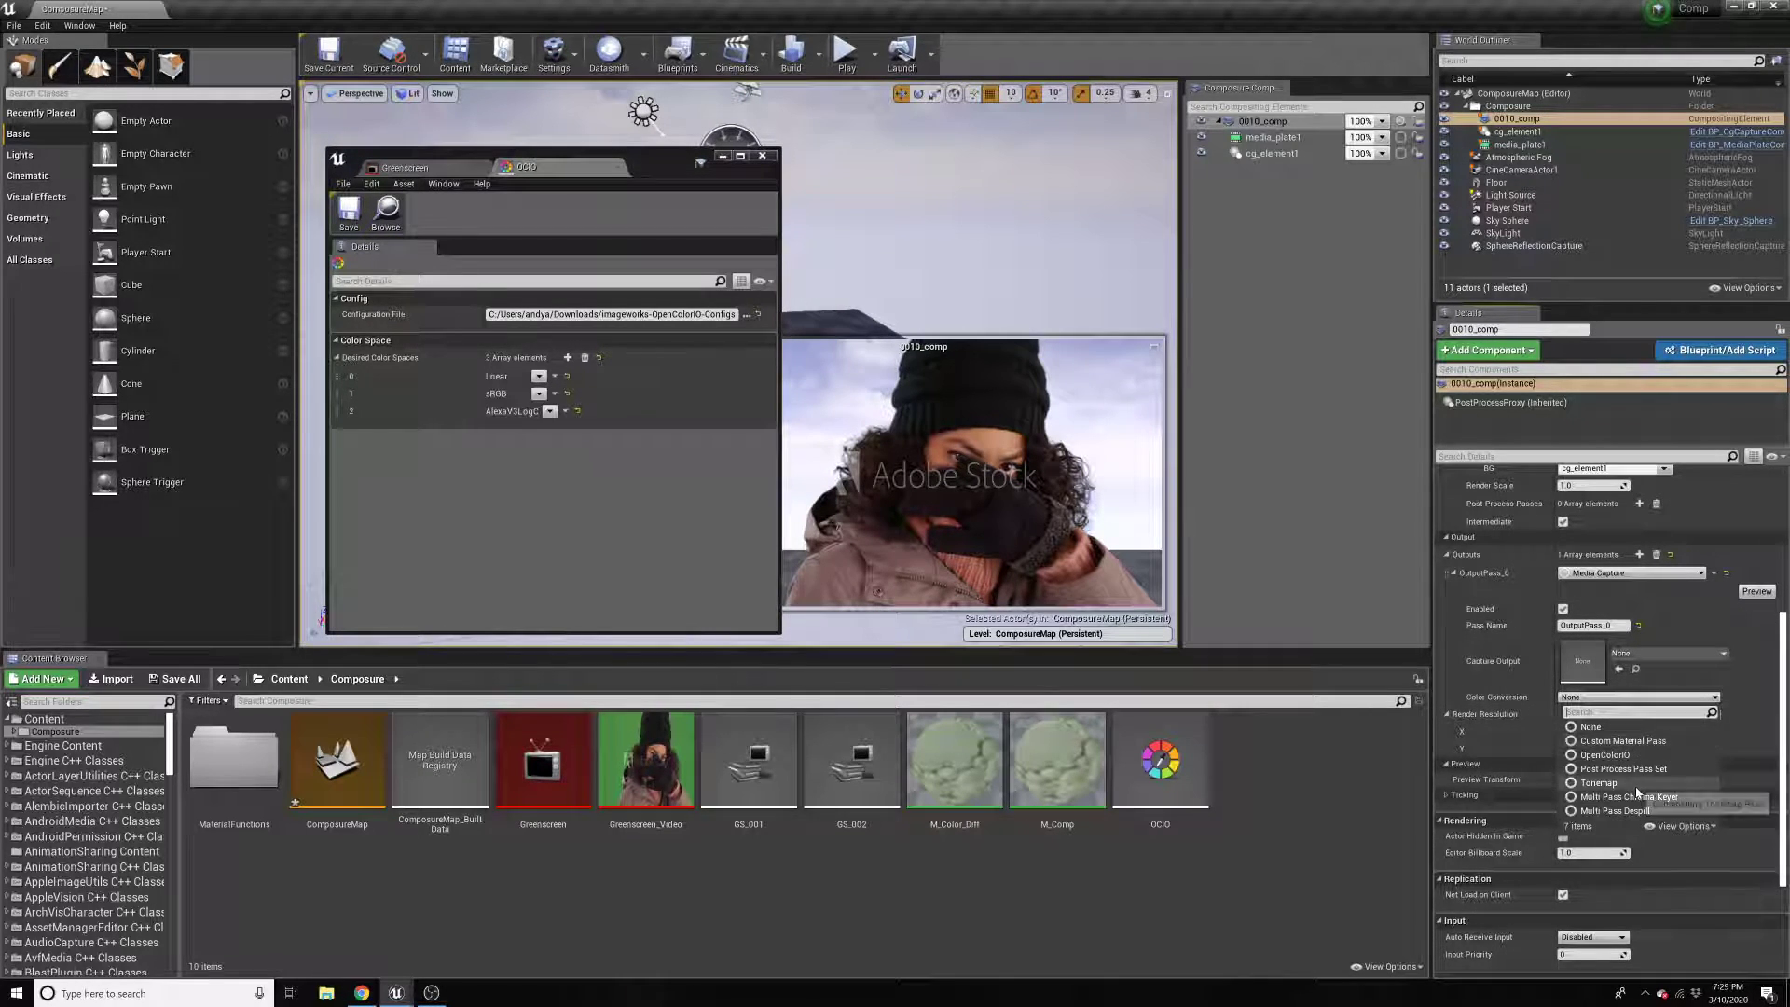
pyautogui.click(1643, 755)
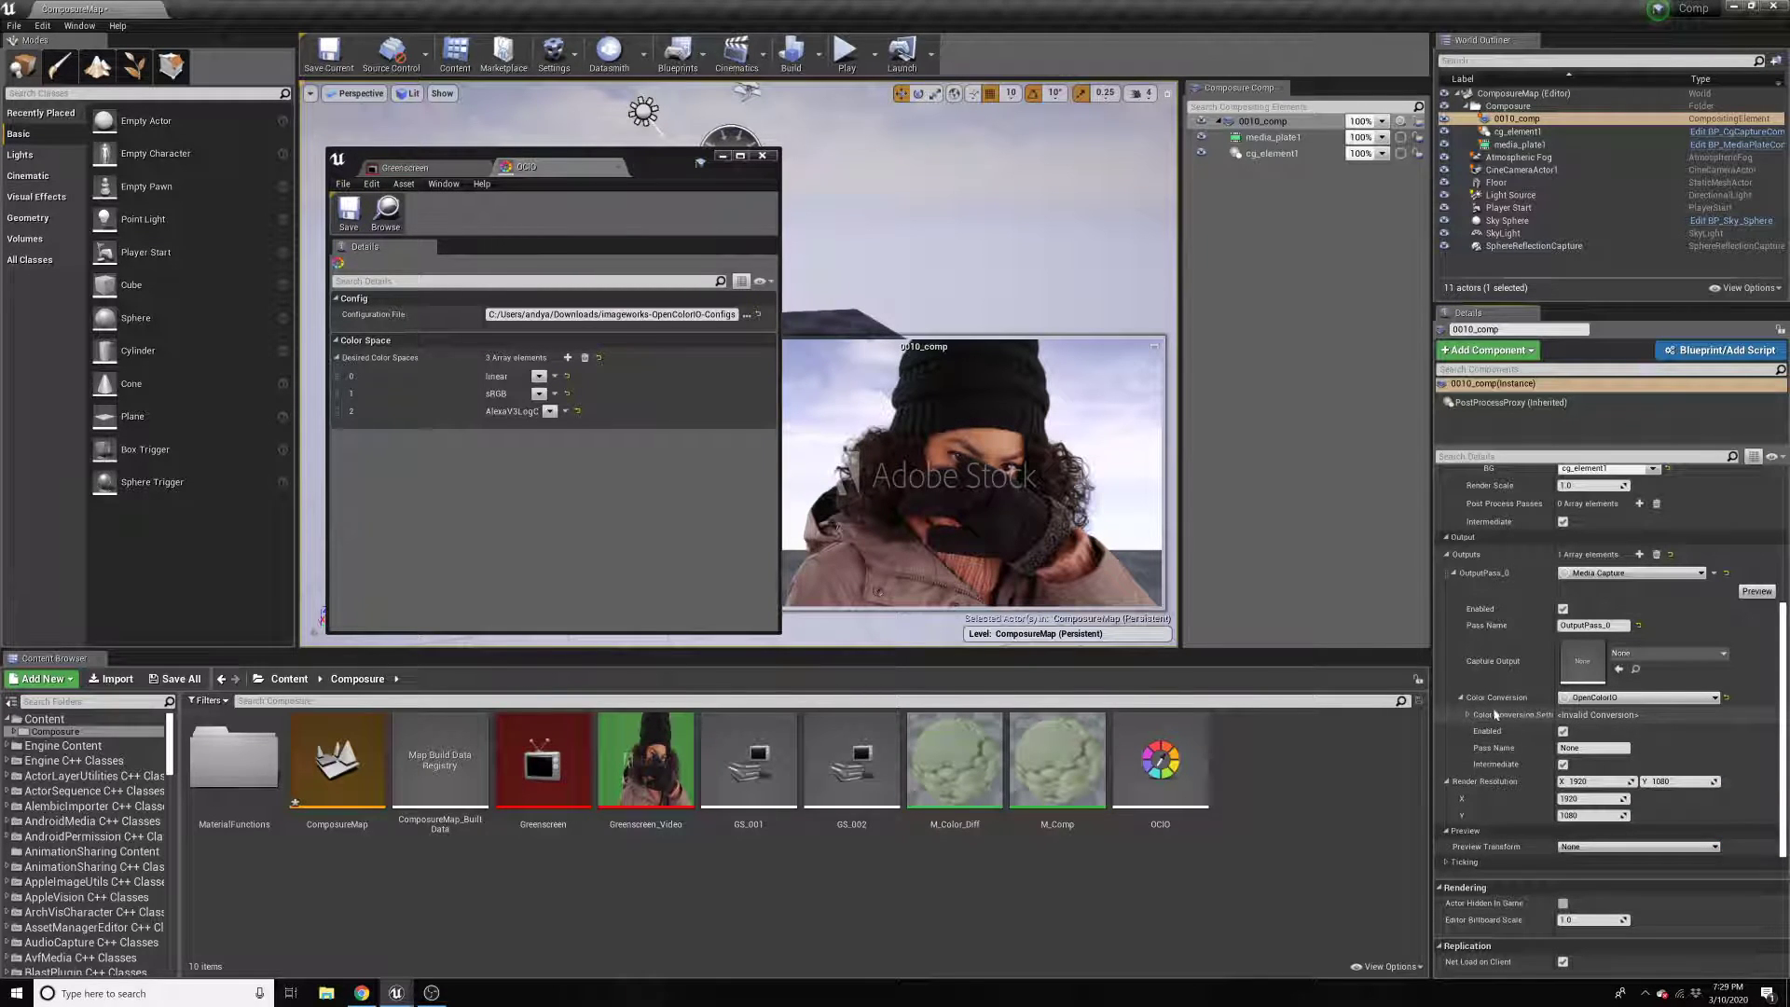
pyautogui.click(1469, 716)
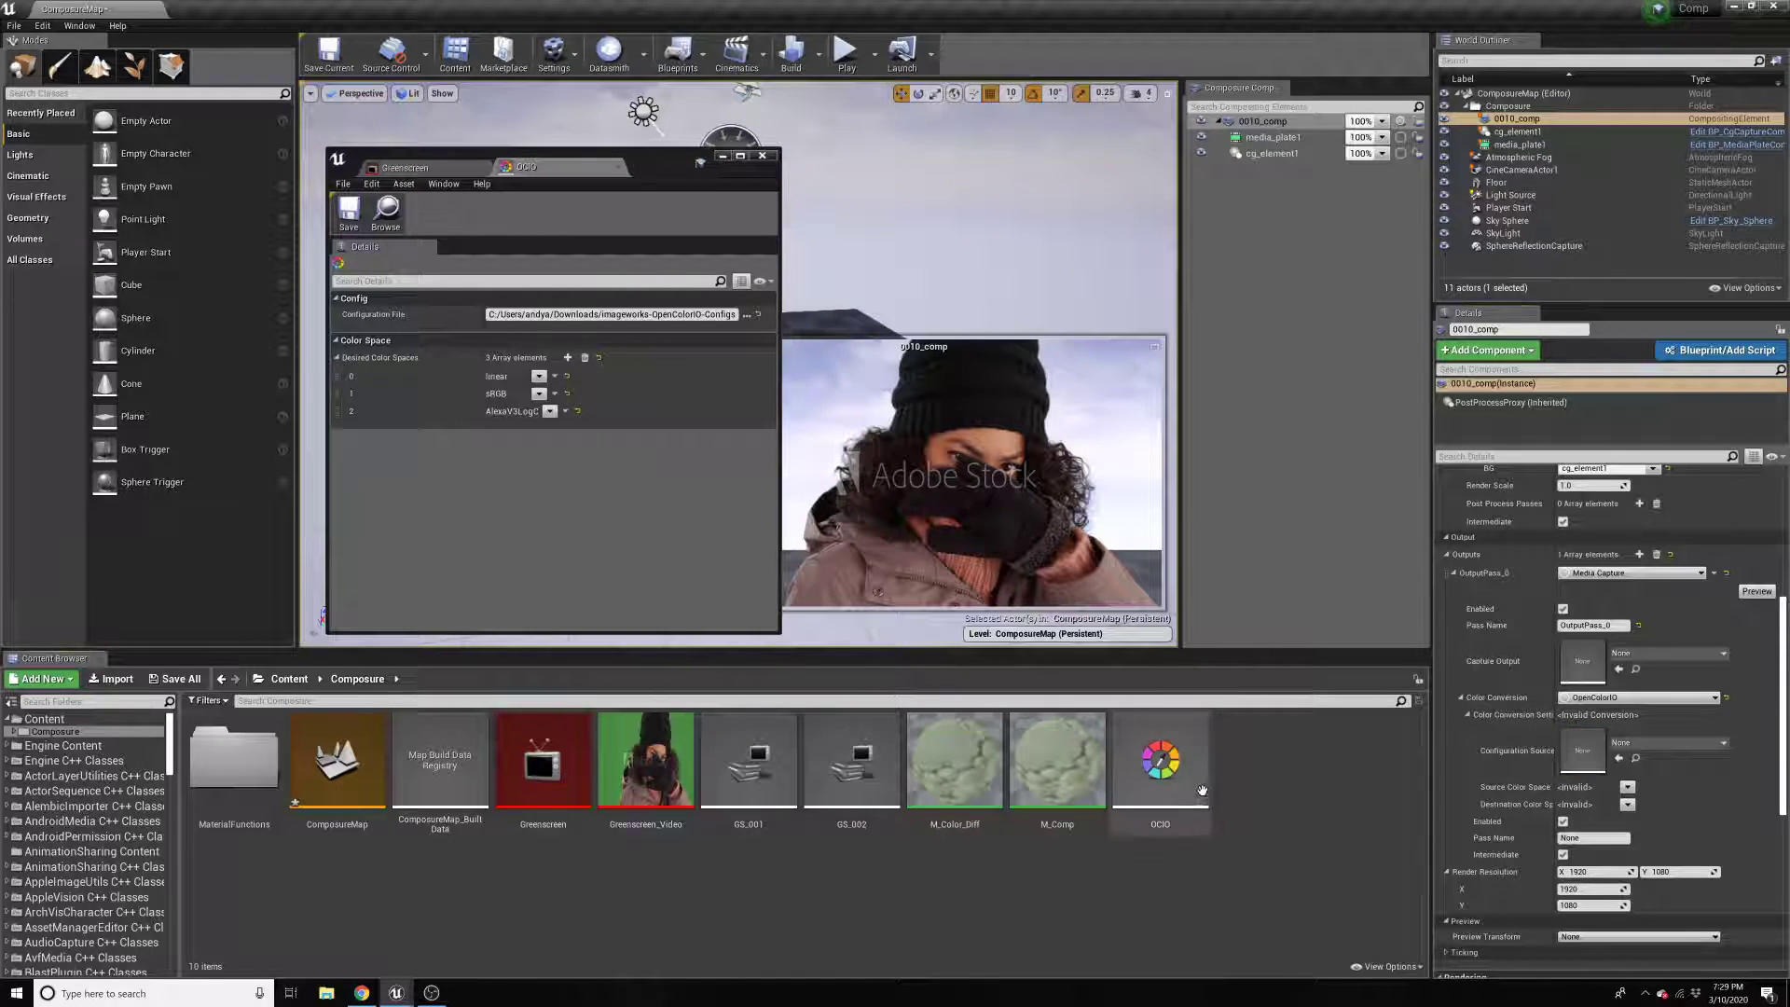
pyautogui.rightClick(1255, 778)
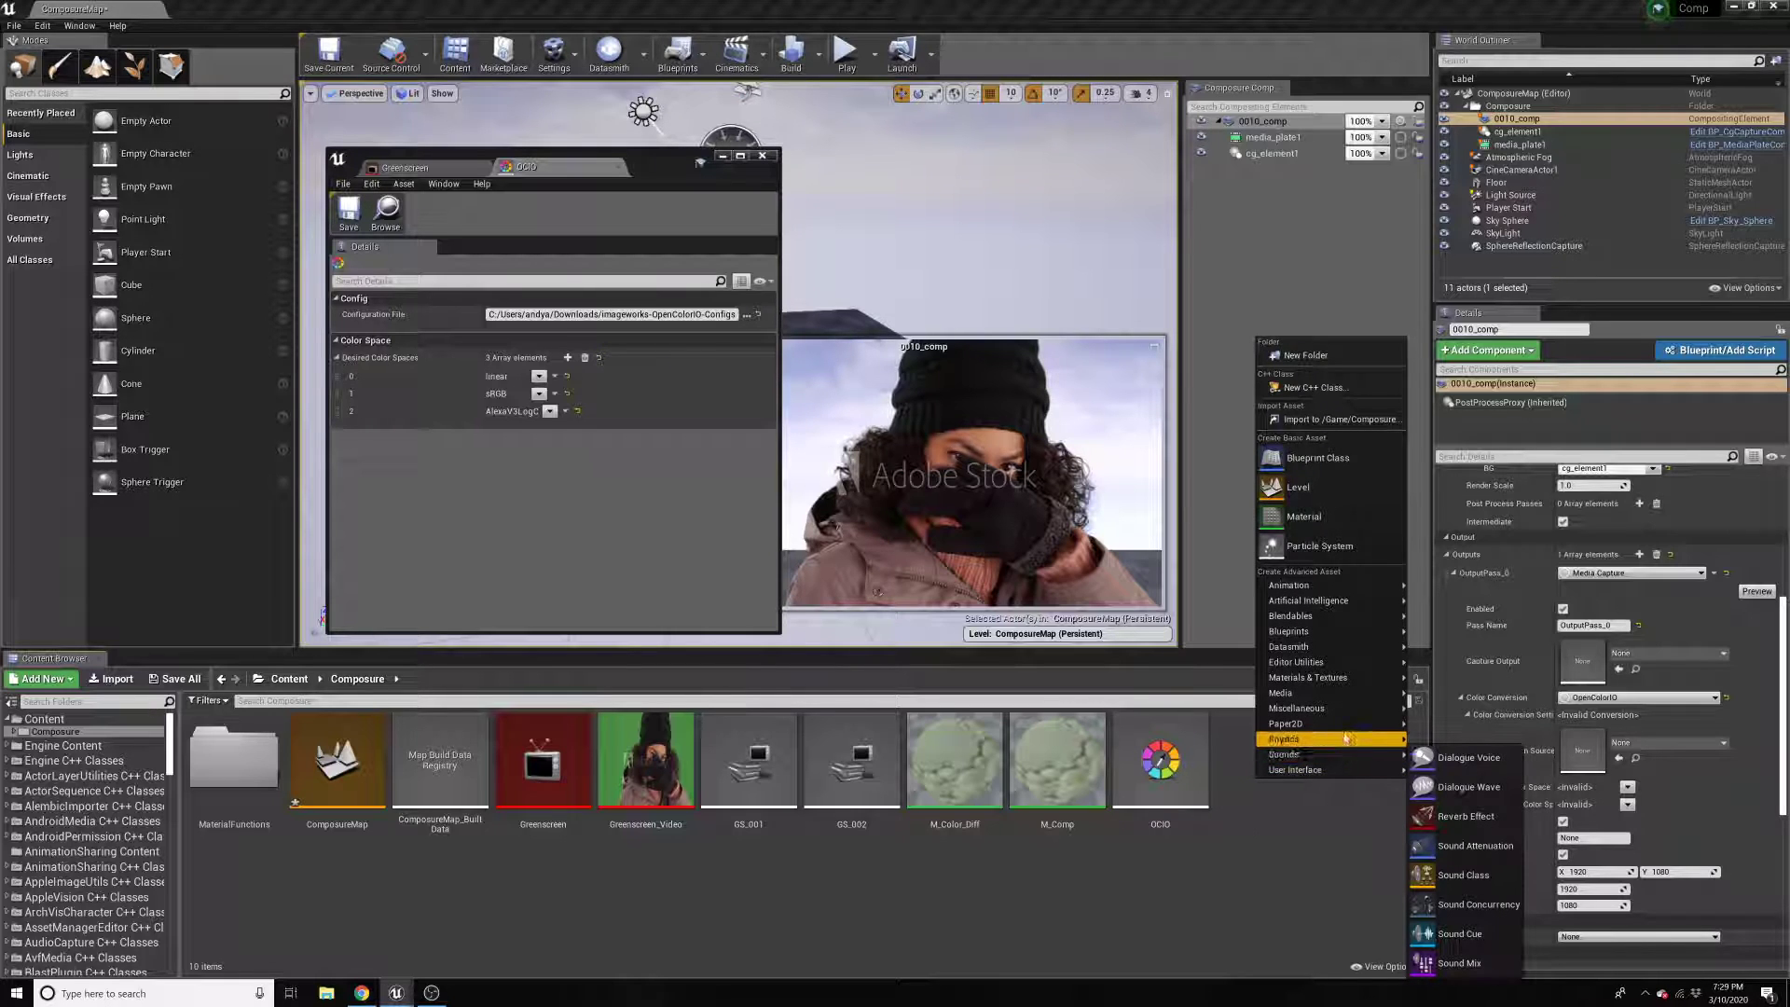
pyautogui.moveTo(1351, 715)
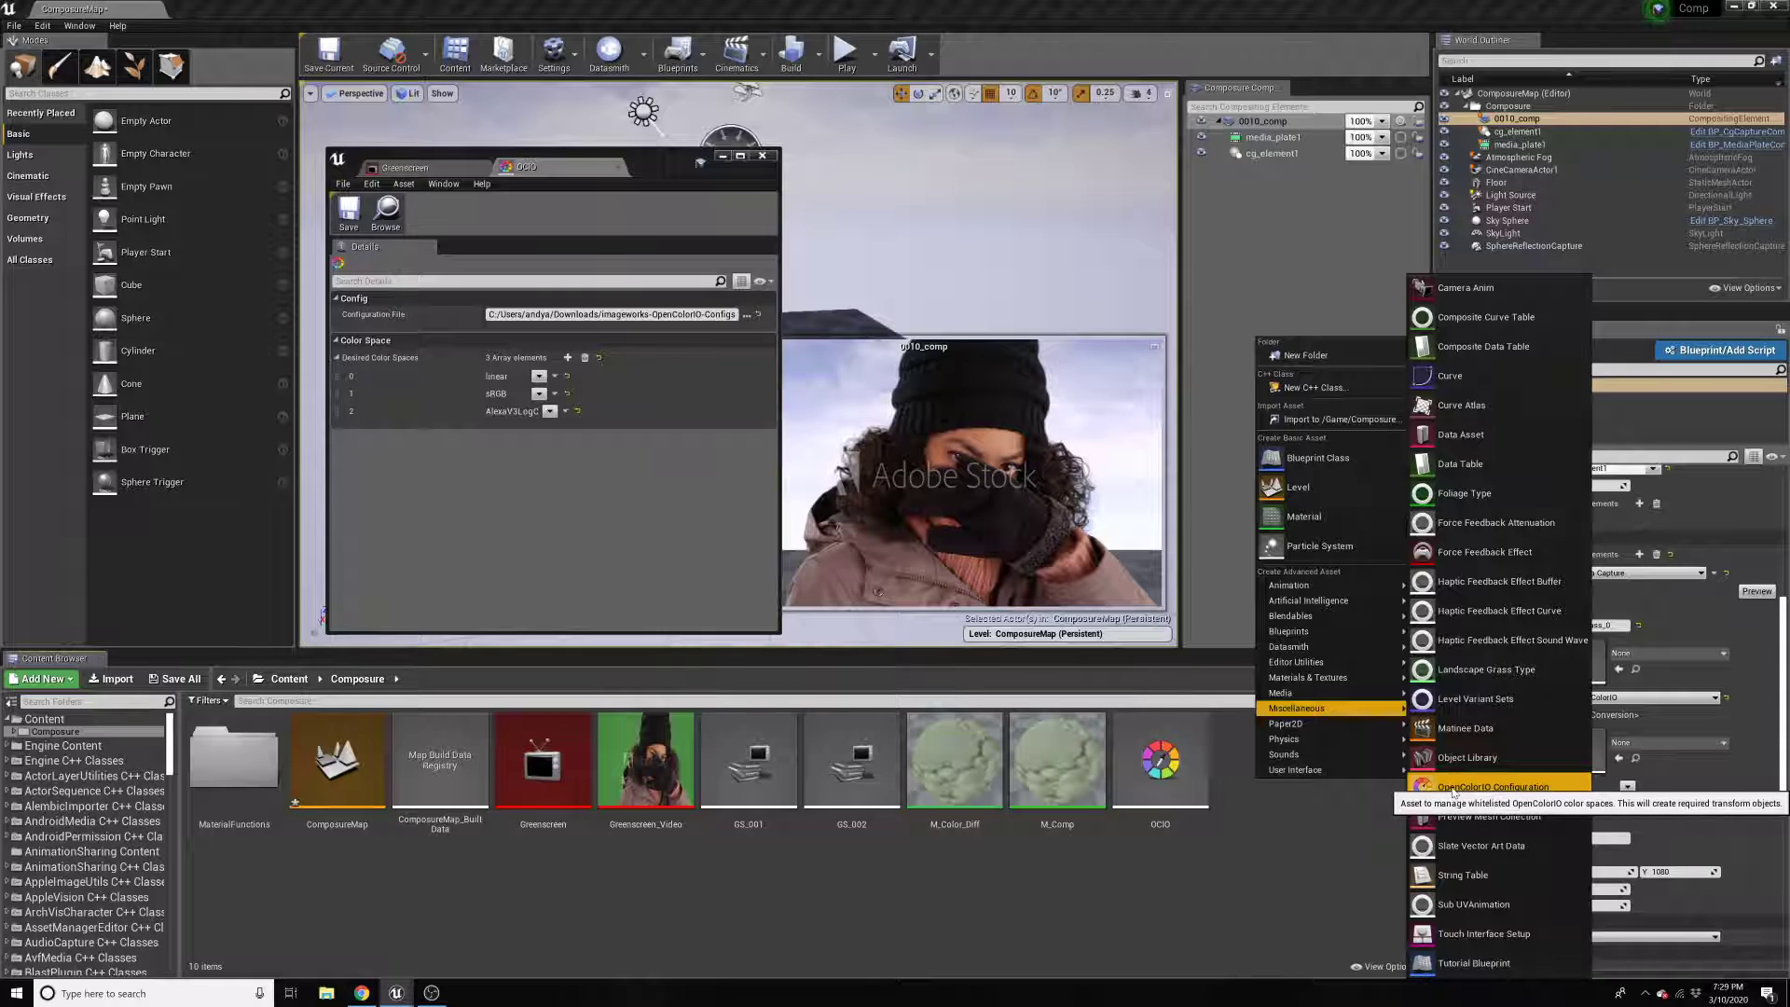
pyautogui.press('Escape')
# Close and reopen the OCIO asset, then examine its configuration file path
pyautogui.click(1184, 807)
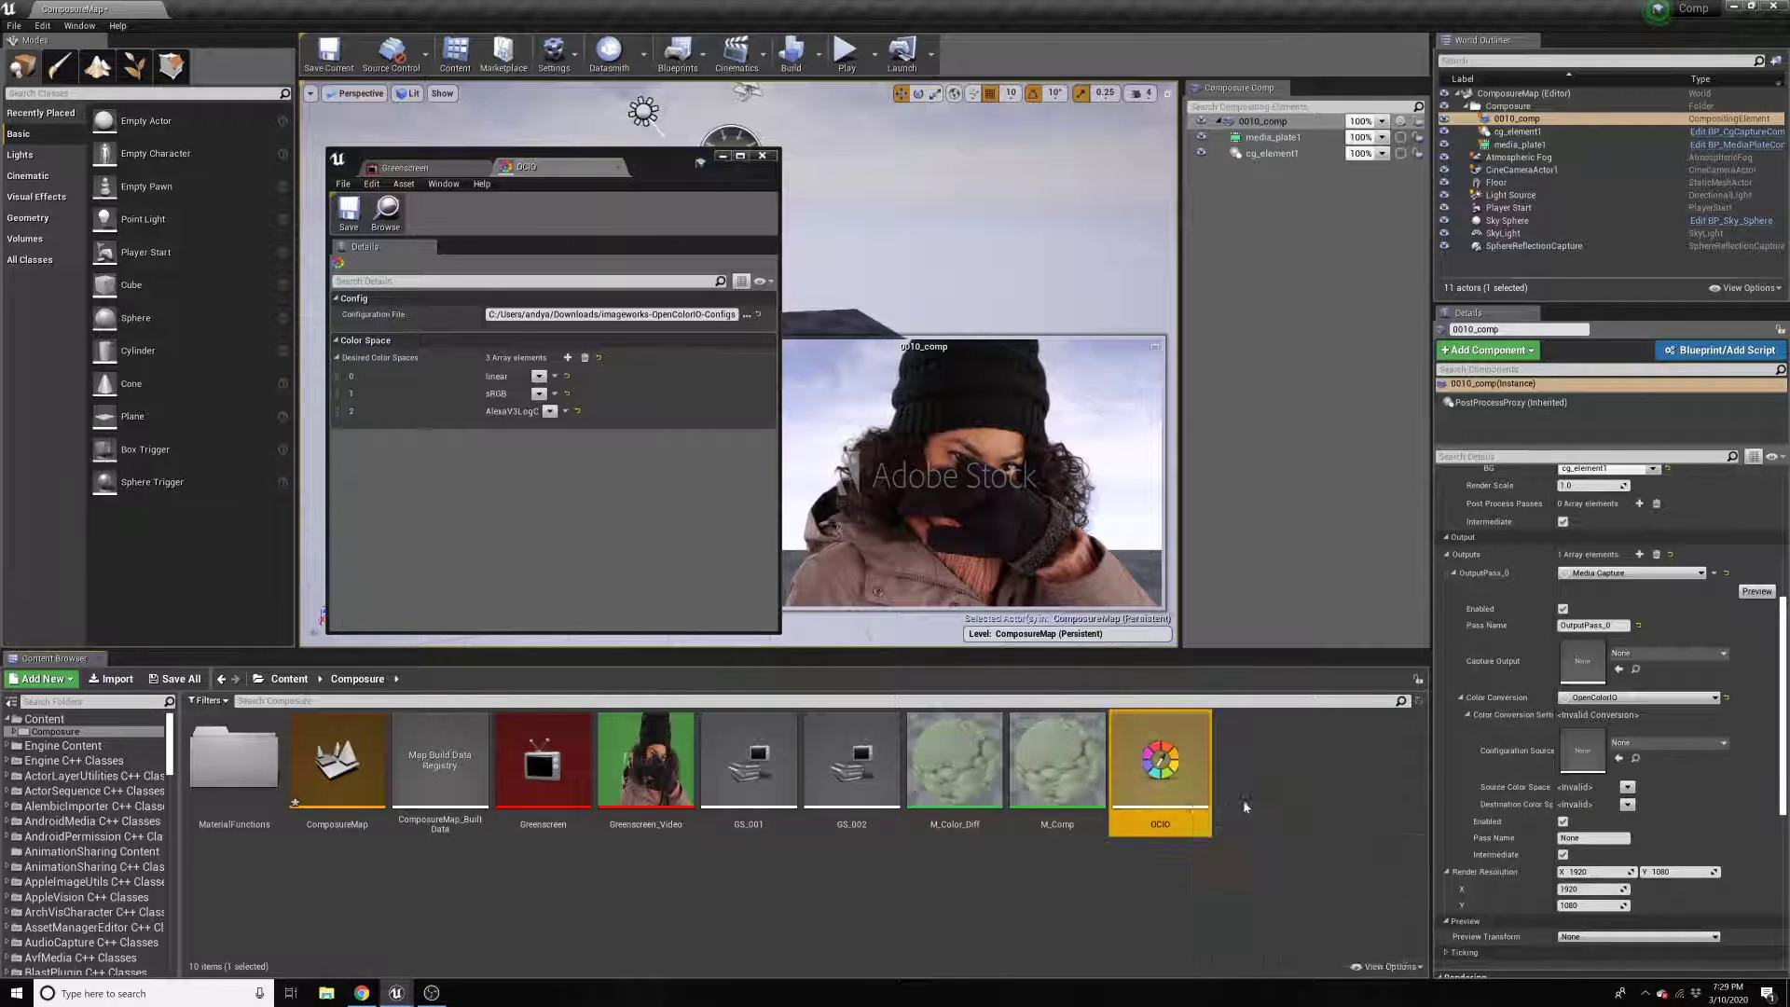
pyautogui.click(611, 170)
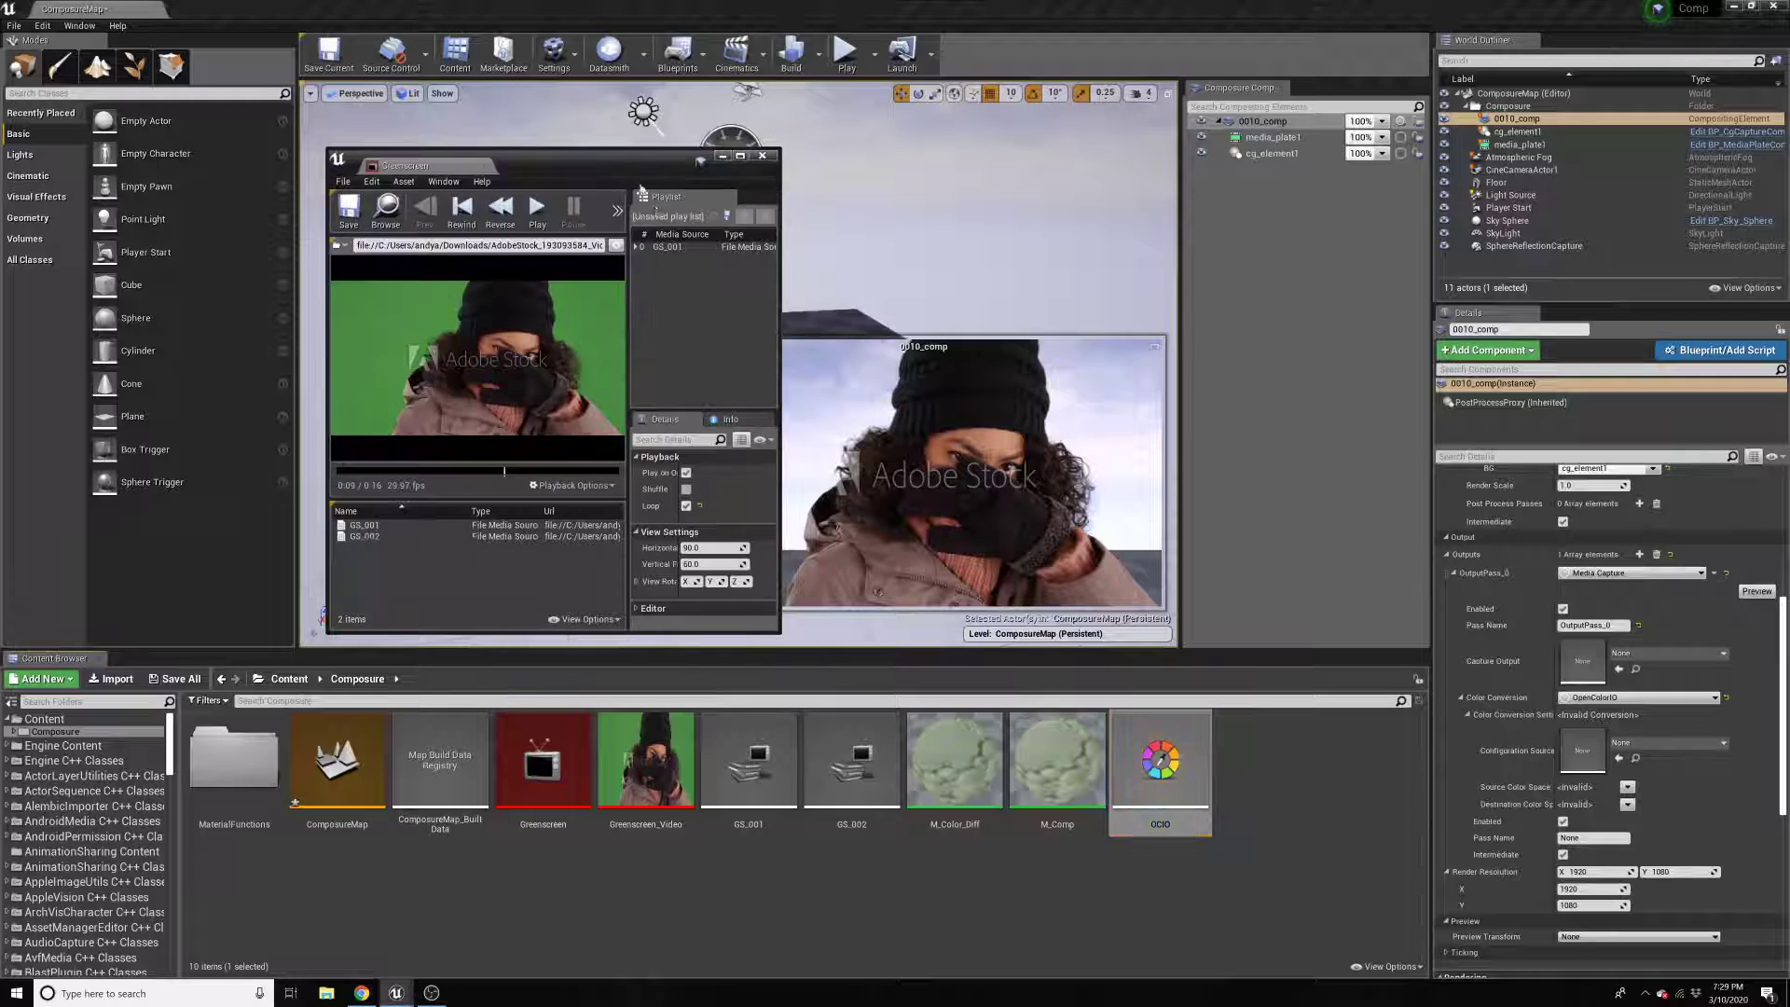
pyautogui.doubleClick(1165, 765)
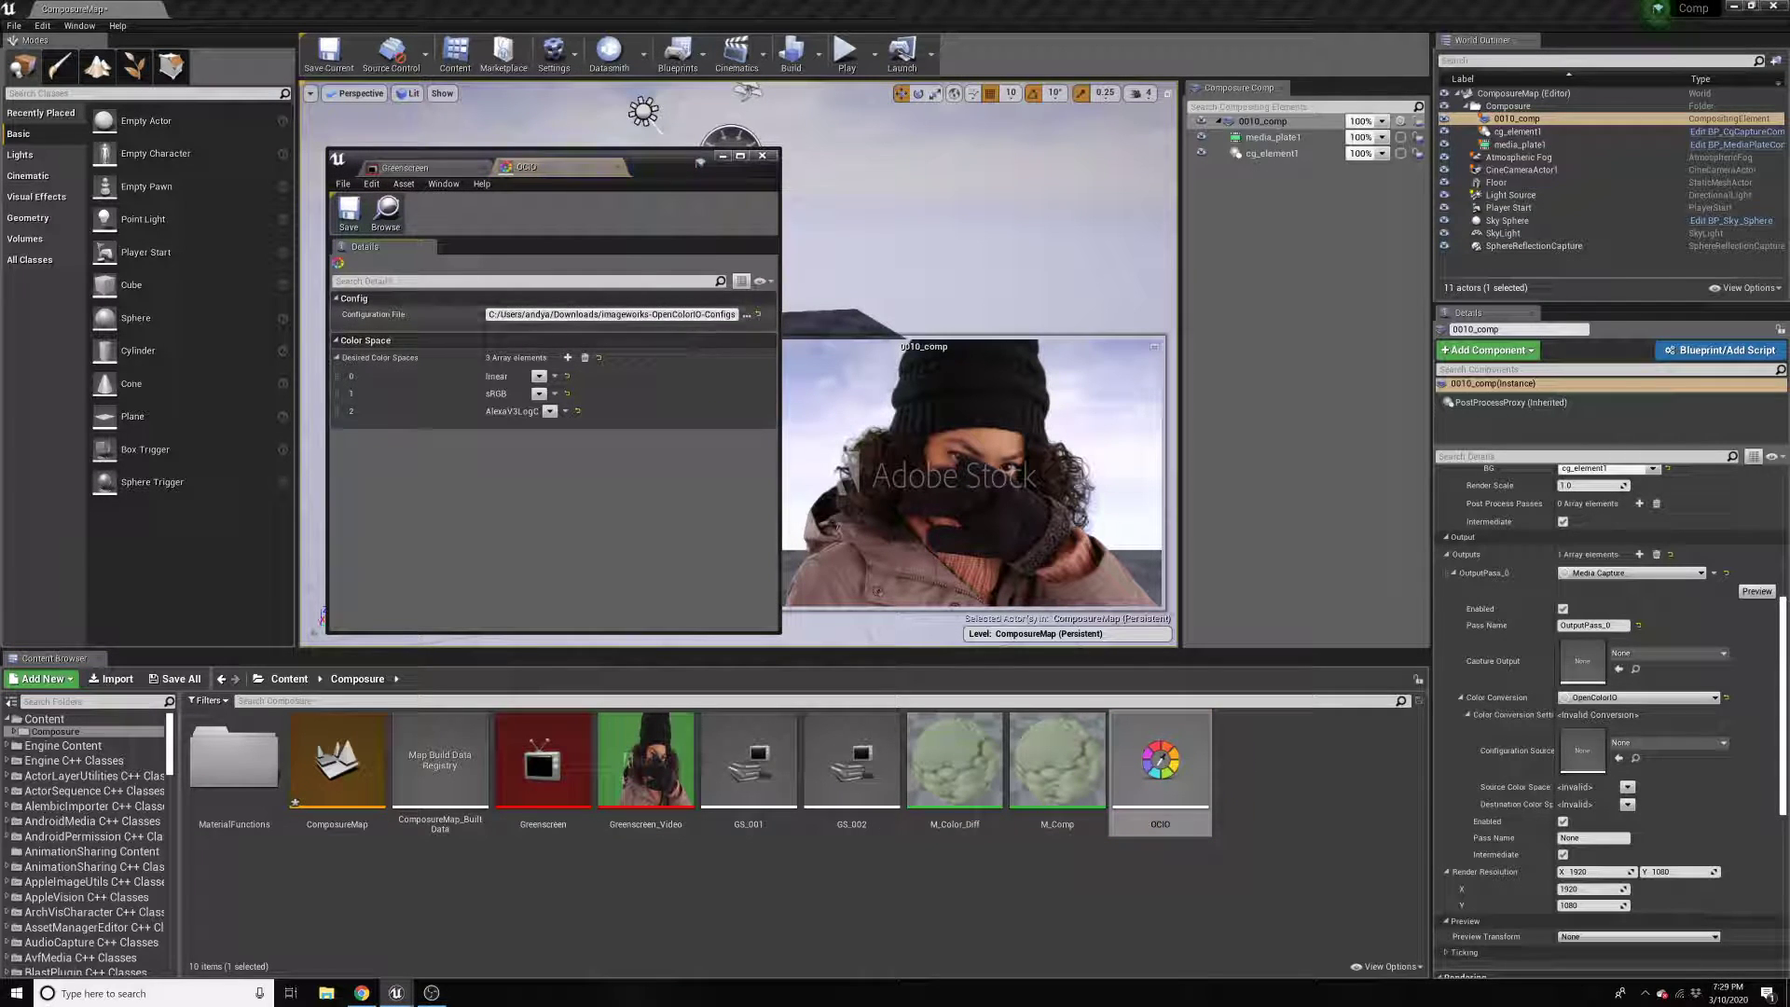
pyautogui.click(611, 314)
pyautogui.click(695, 314)
# Switch to Chrome and open the OpenColorIO website's Downloads page to locate the Sample OCIO Configurations
pyautogui.hotkey('alt', 'Tab')
pyautogui.hotkey('alt', 'Tab')
pyautogui.hotkey('alt', 'Tab')
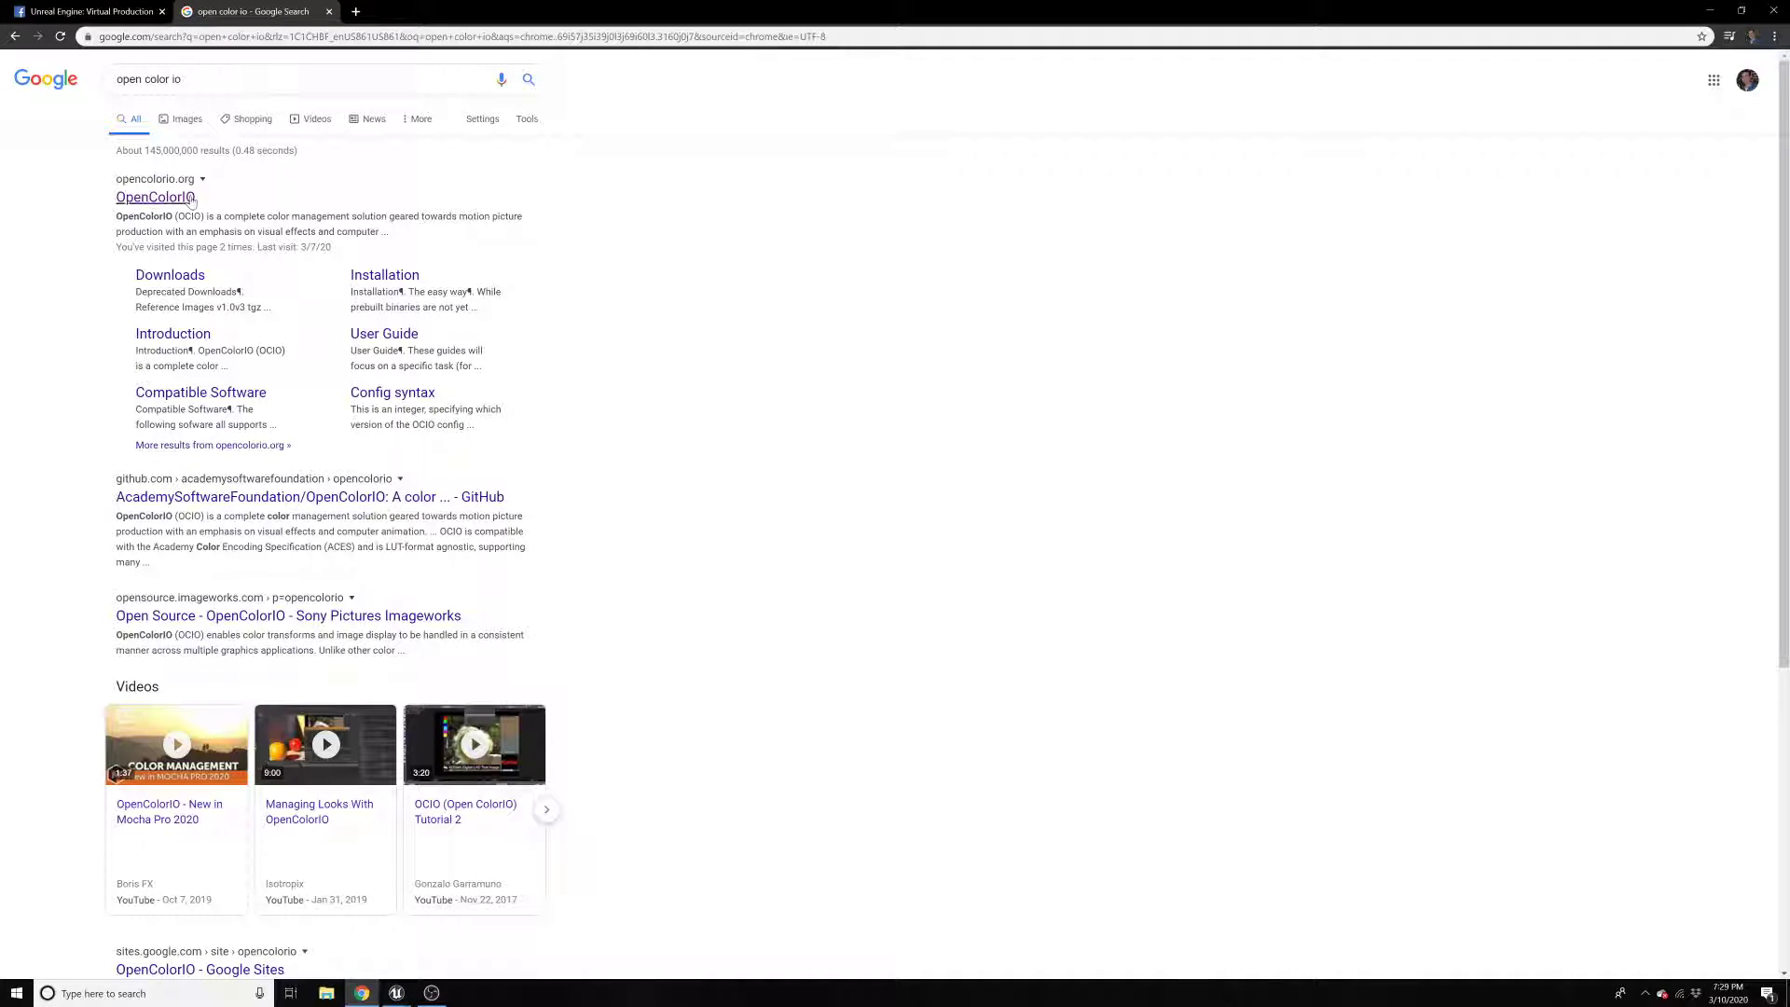
pyautogui.click(183, 202)
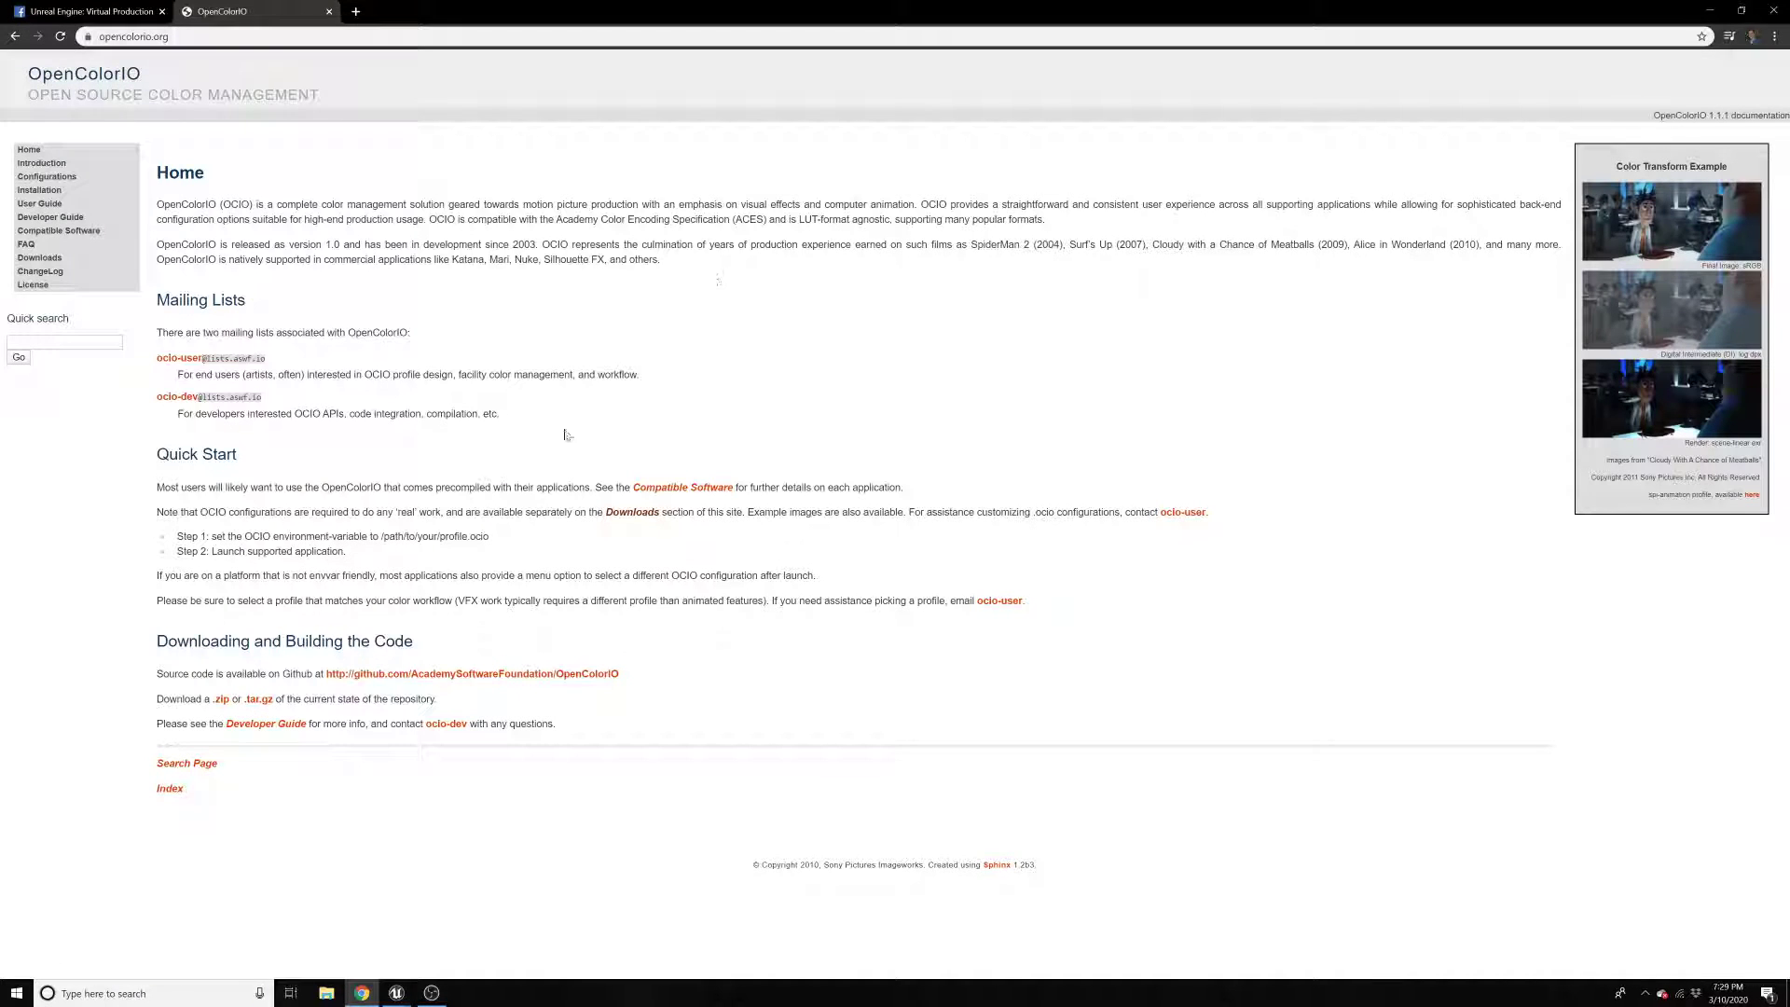
pyautogui.click(643, 517)
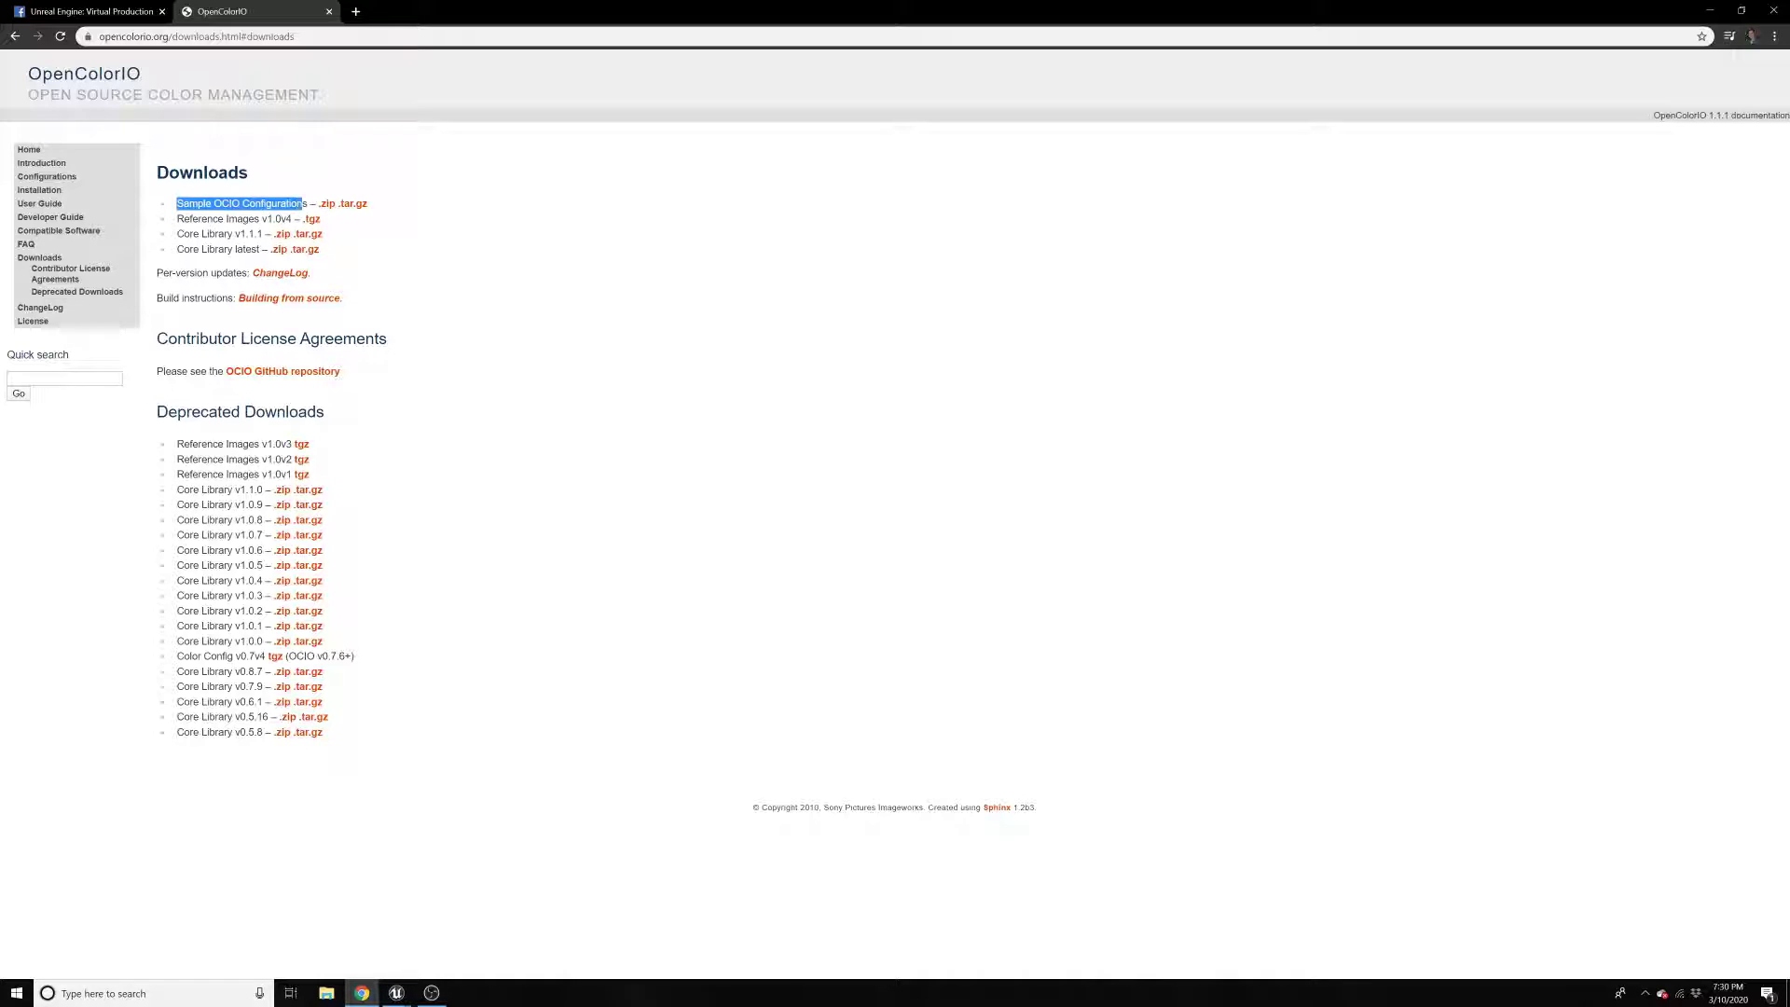
pyautogui.click(447, 229)
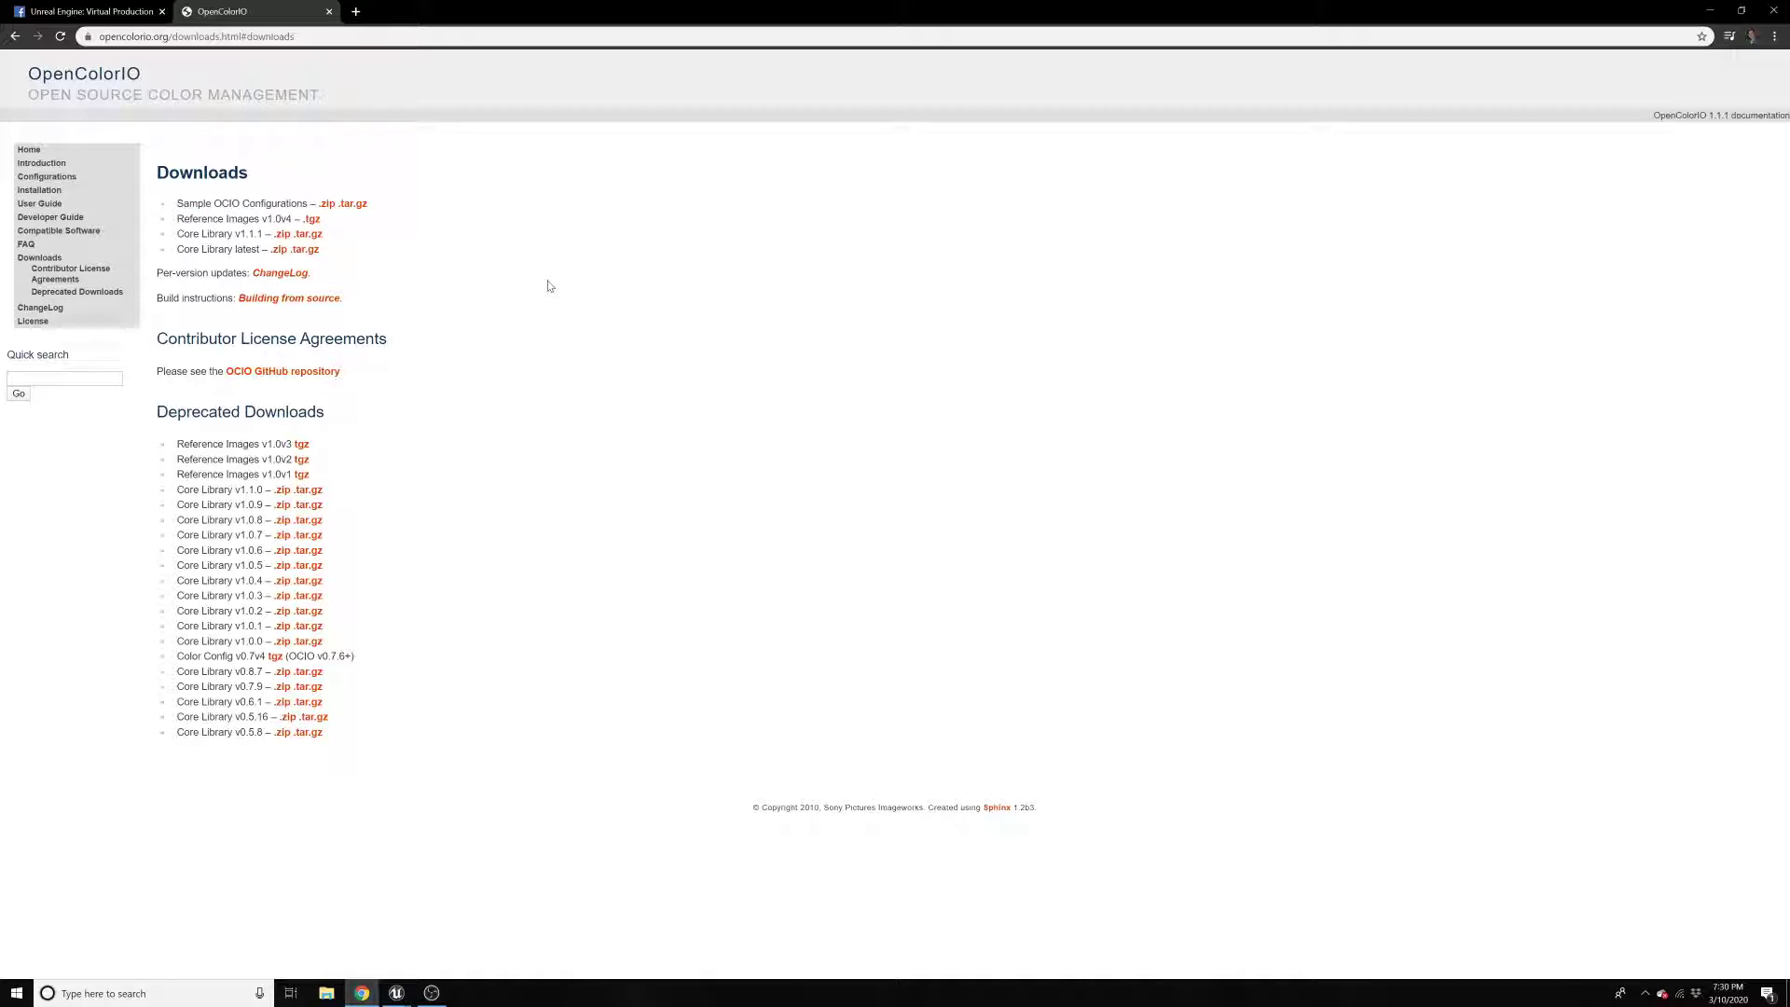
# Switch back to Unreal Editor and set the OCIO asset's configuration file to config.ocio from the nuke-default folder
pyautogui.hotkey('alt', 'Tab')
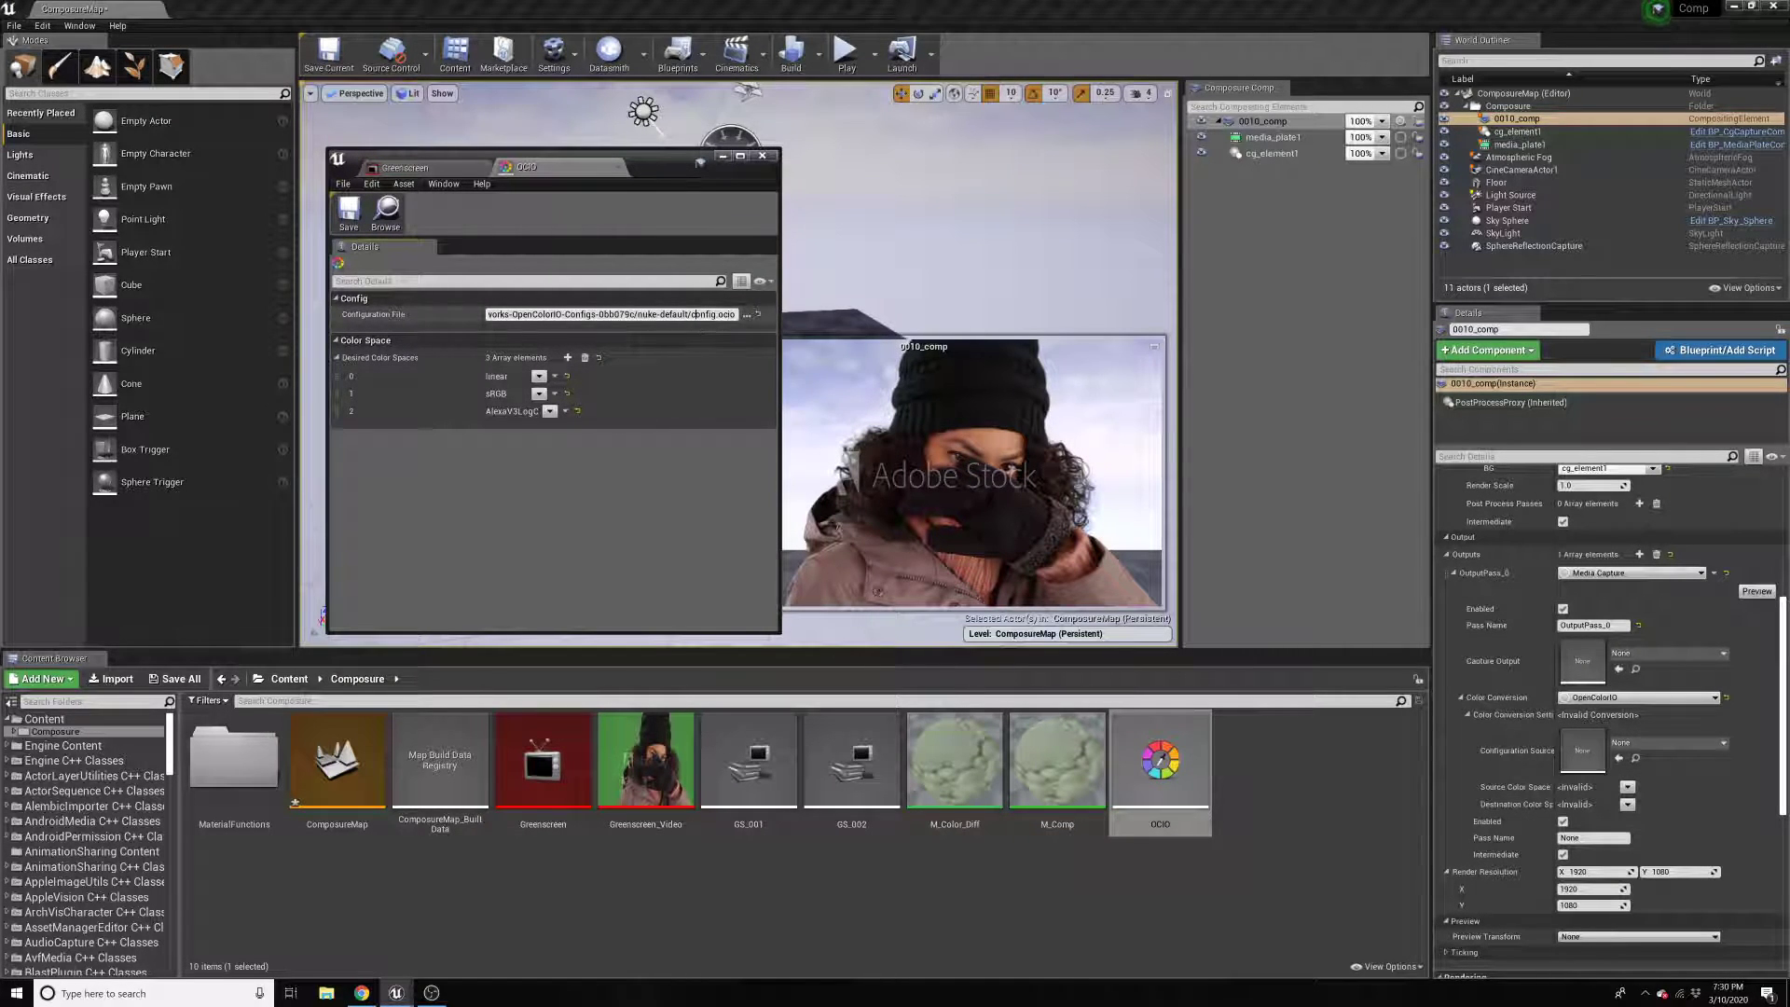
pyautogui.doubleClick(706, 314)
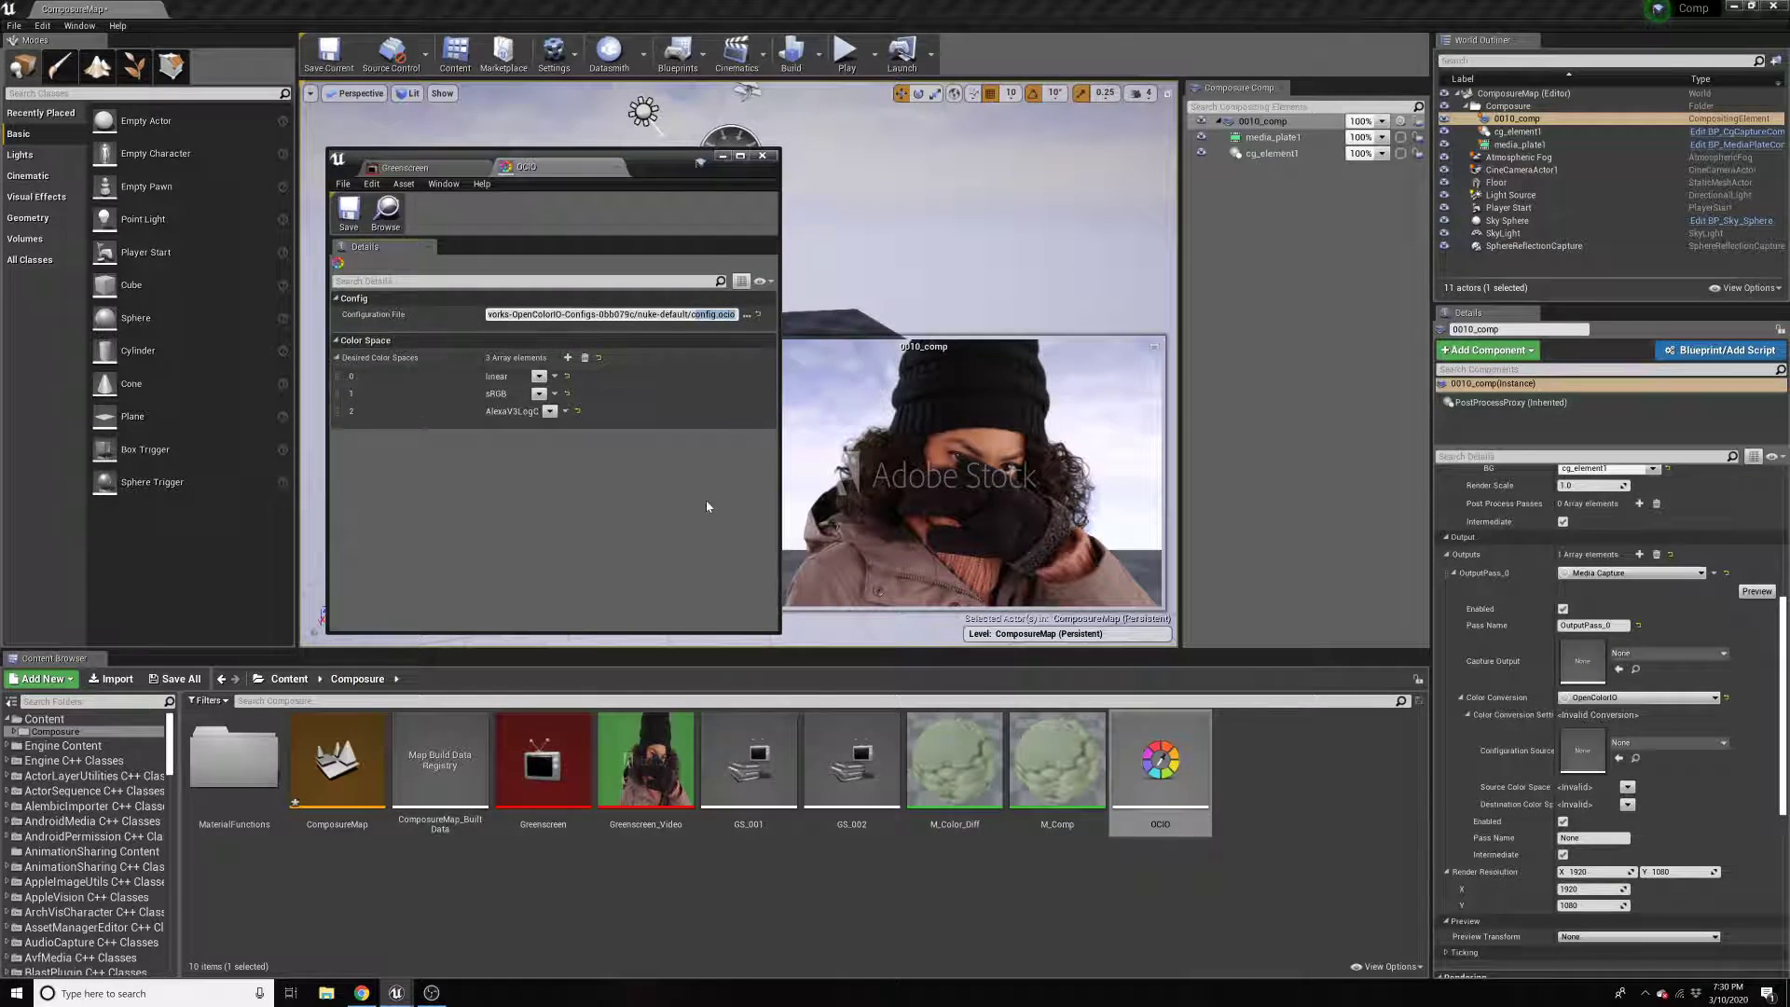
pyautogui.click(747, 317)
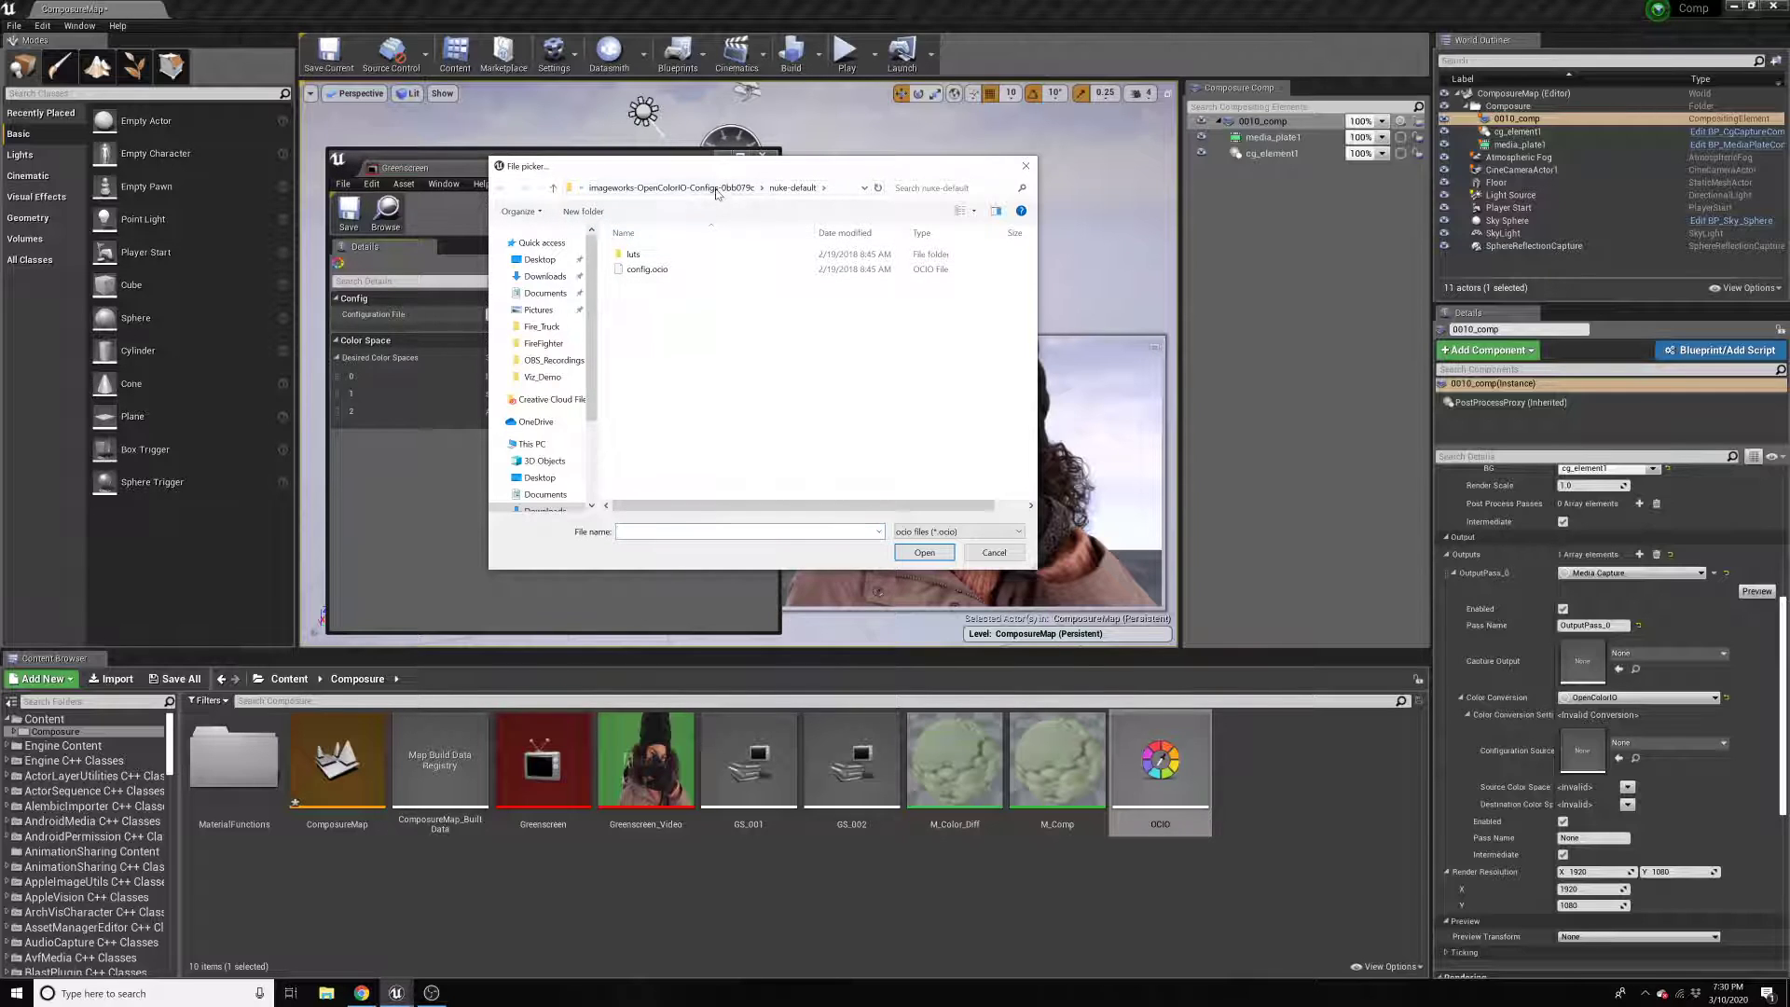
pyautogui.click(716, 189)
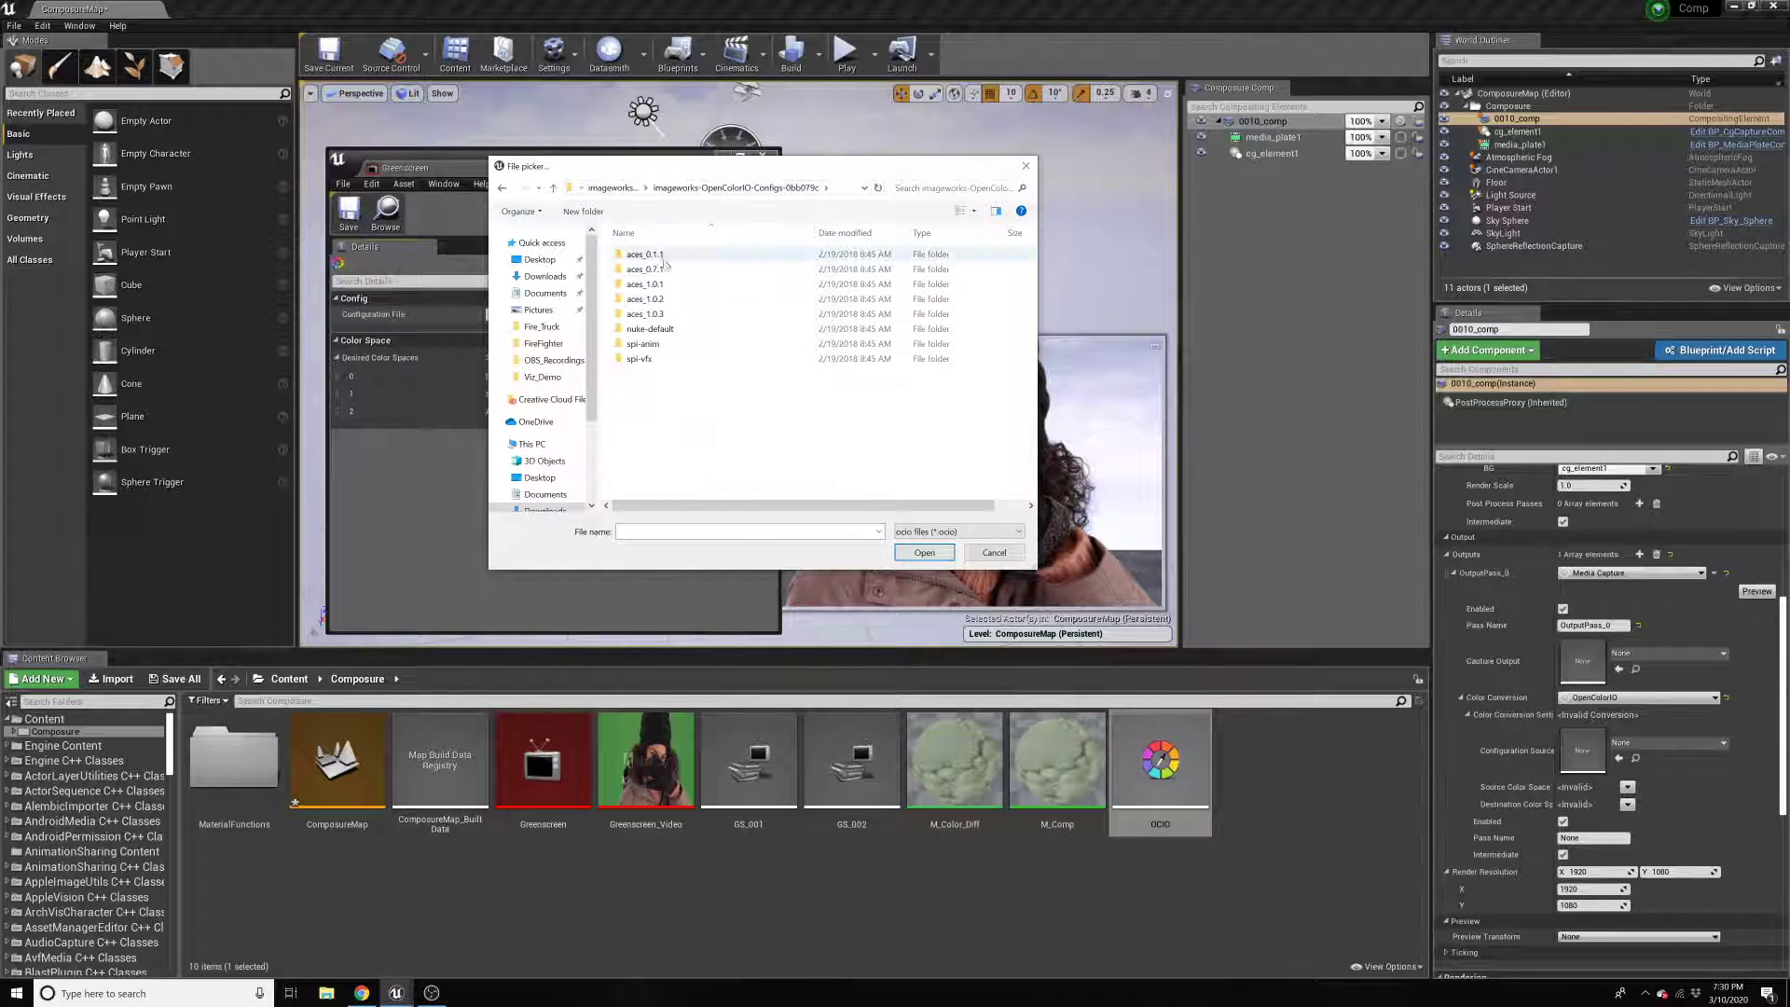
pyautogui.click(684, 333)
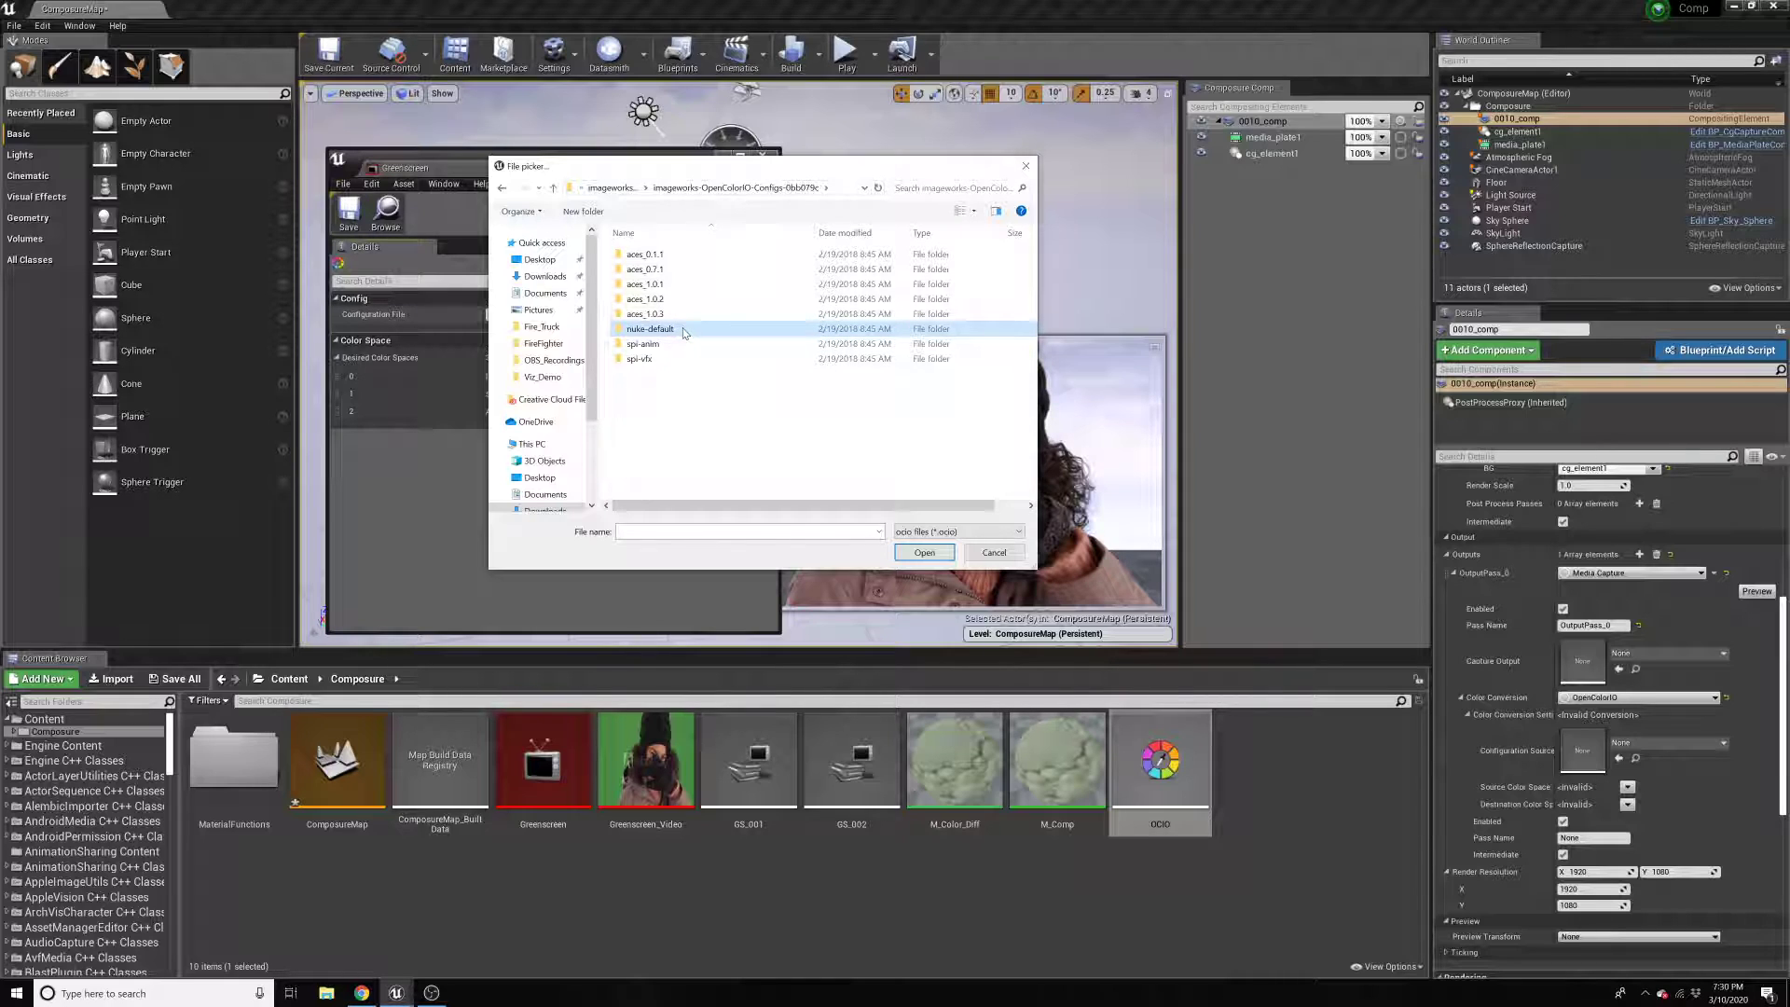
pyautogui.doubleClick(684, 331)
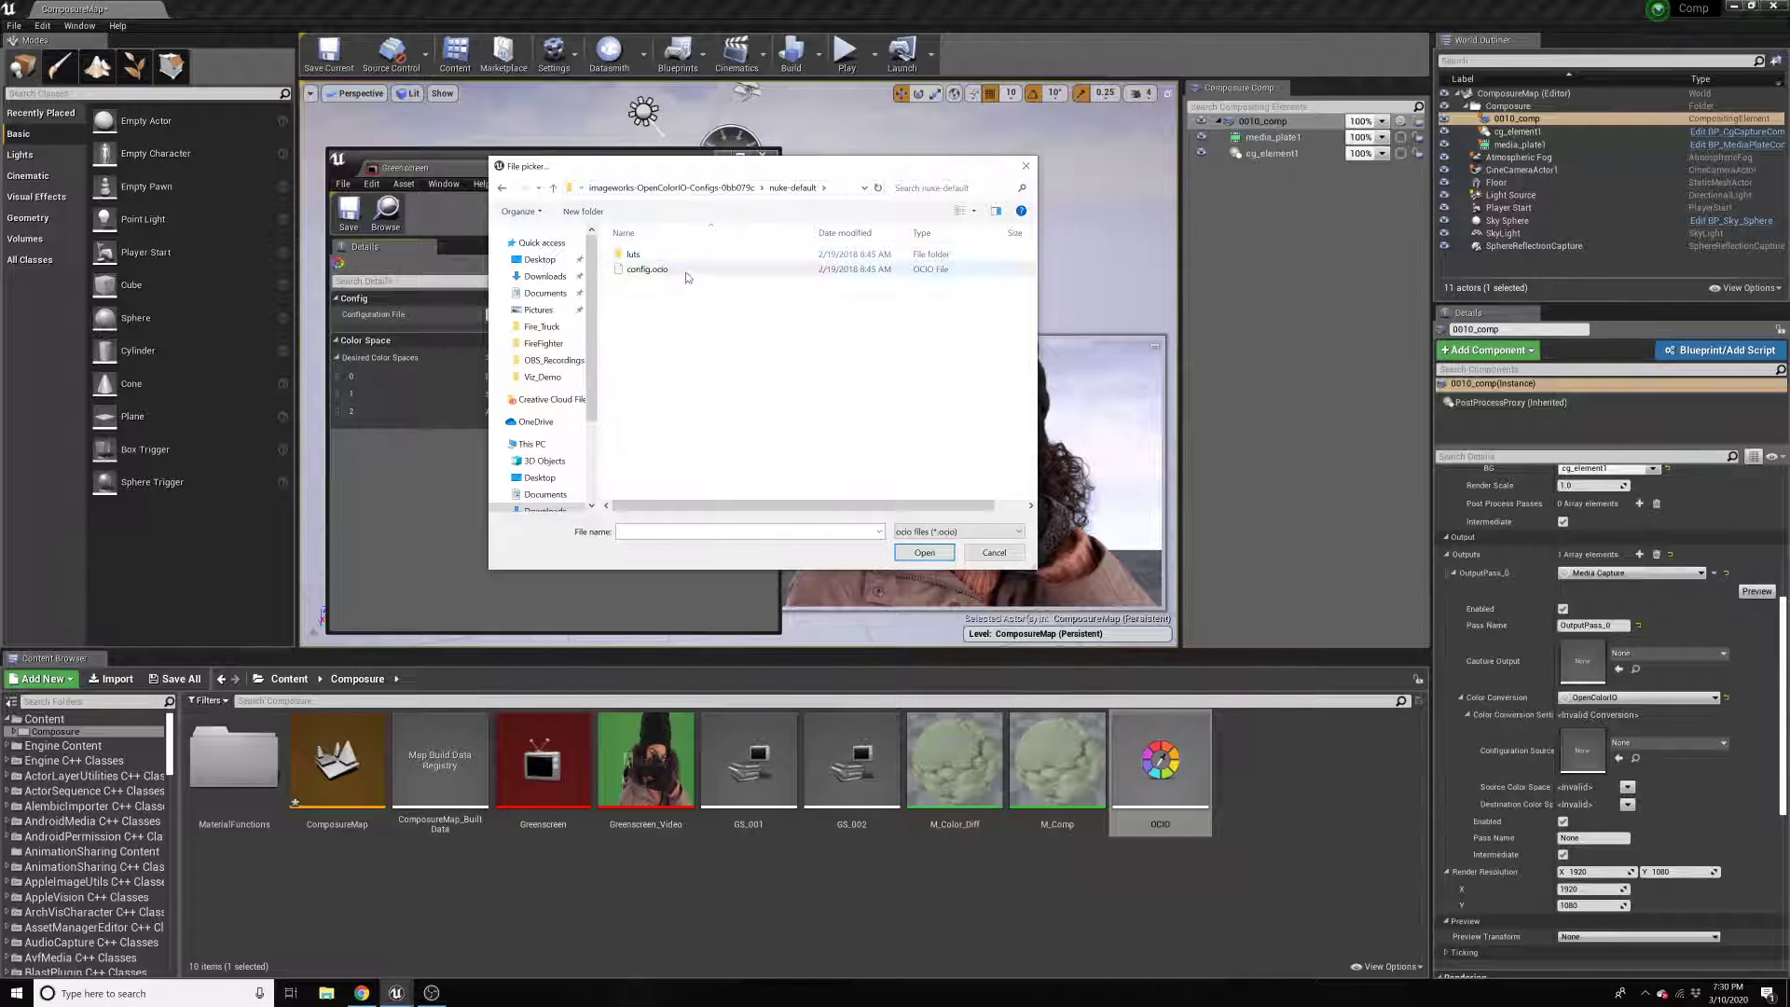
pyautogui.click(637, 269)
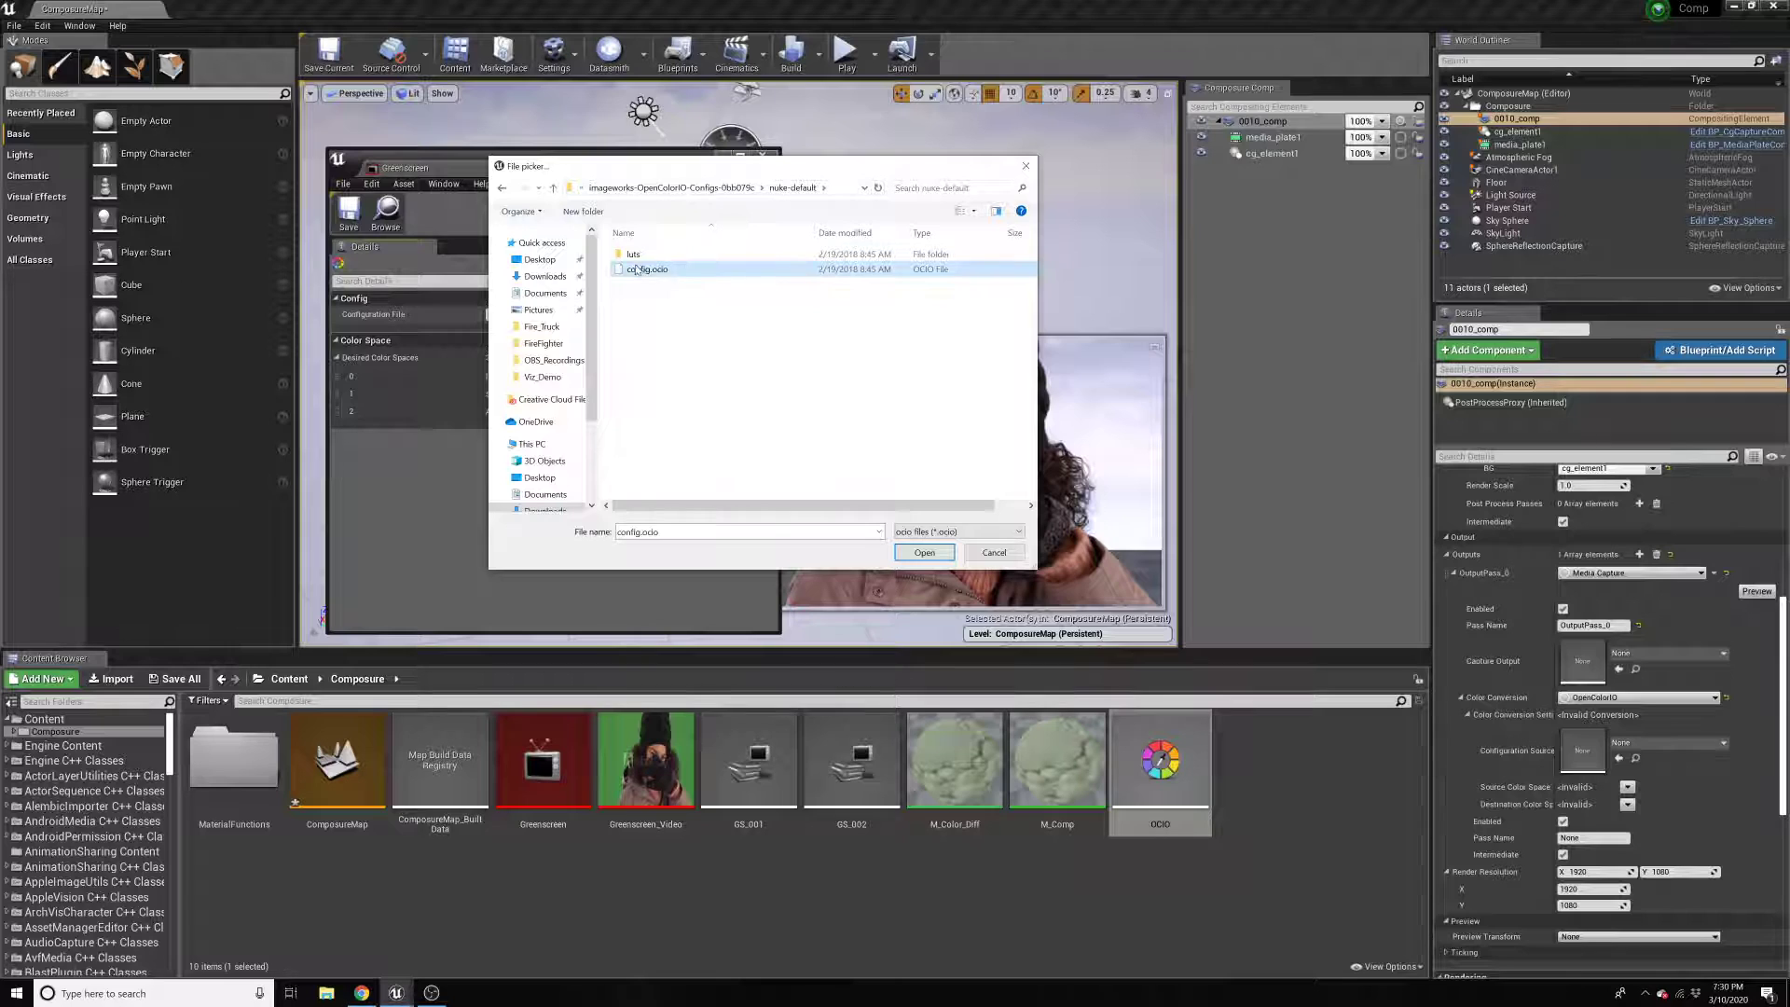
pyautogui.click(924, 553)
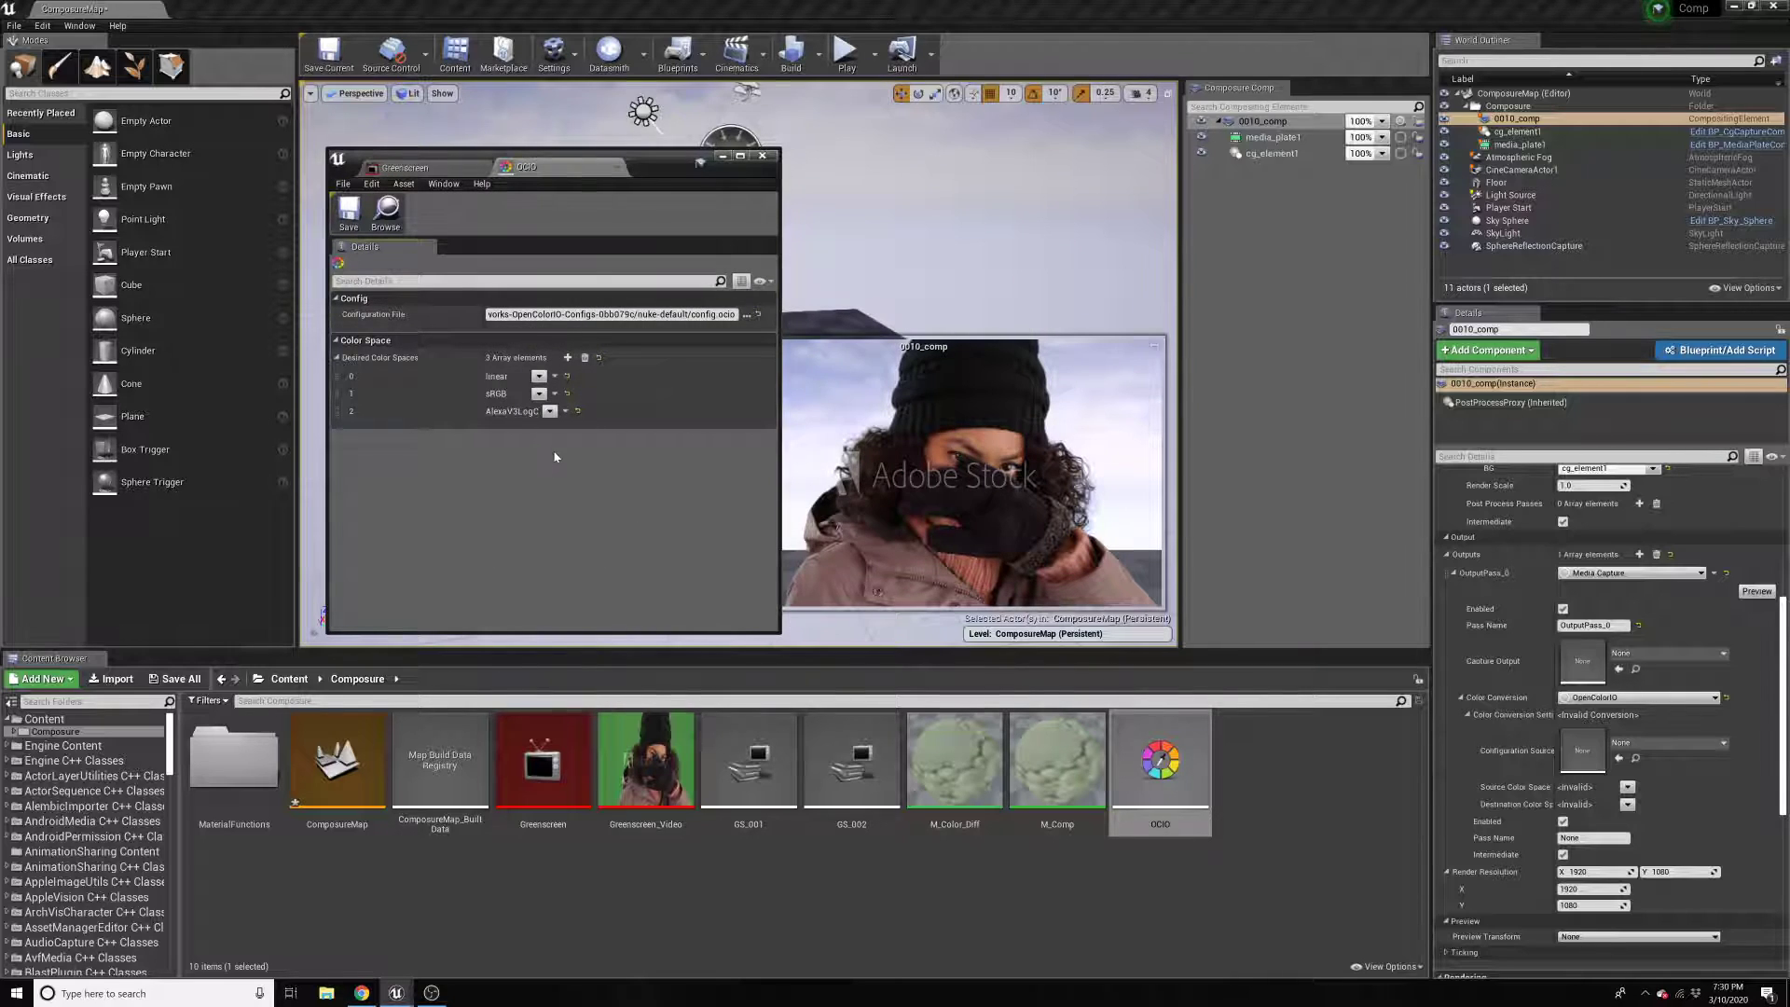
# Clear the OCIO asset's desired color spaces and add linear as the first entry
pyautogui.click(584, 358)
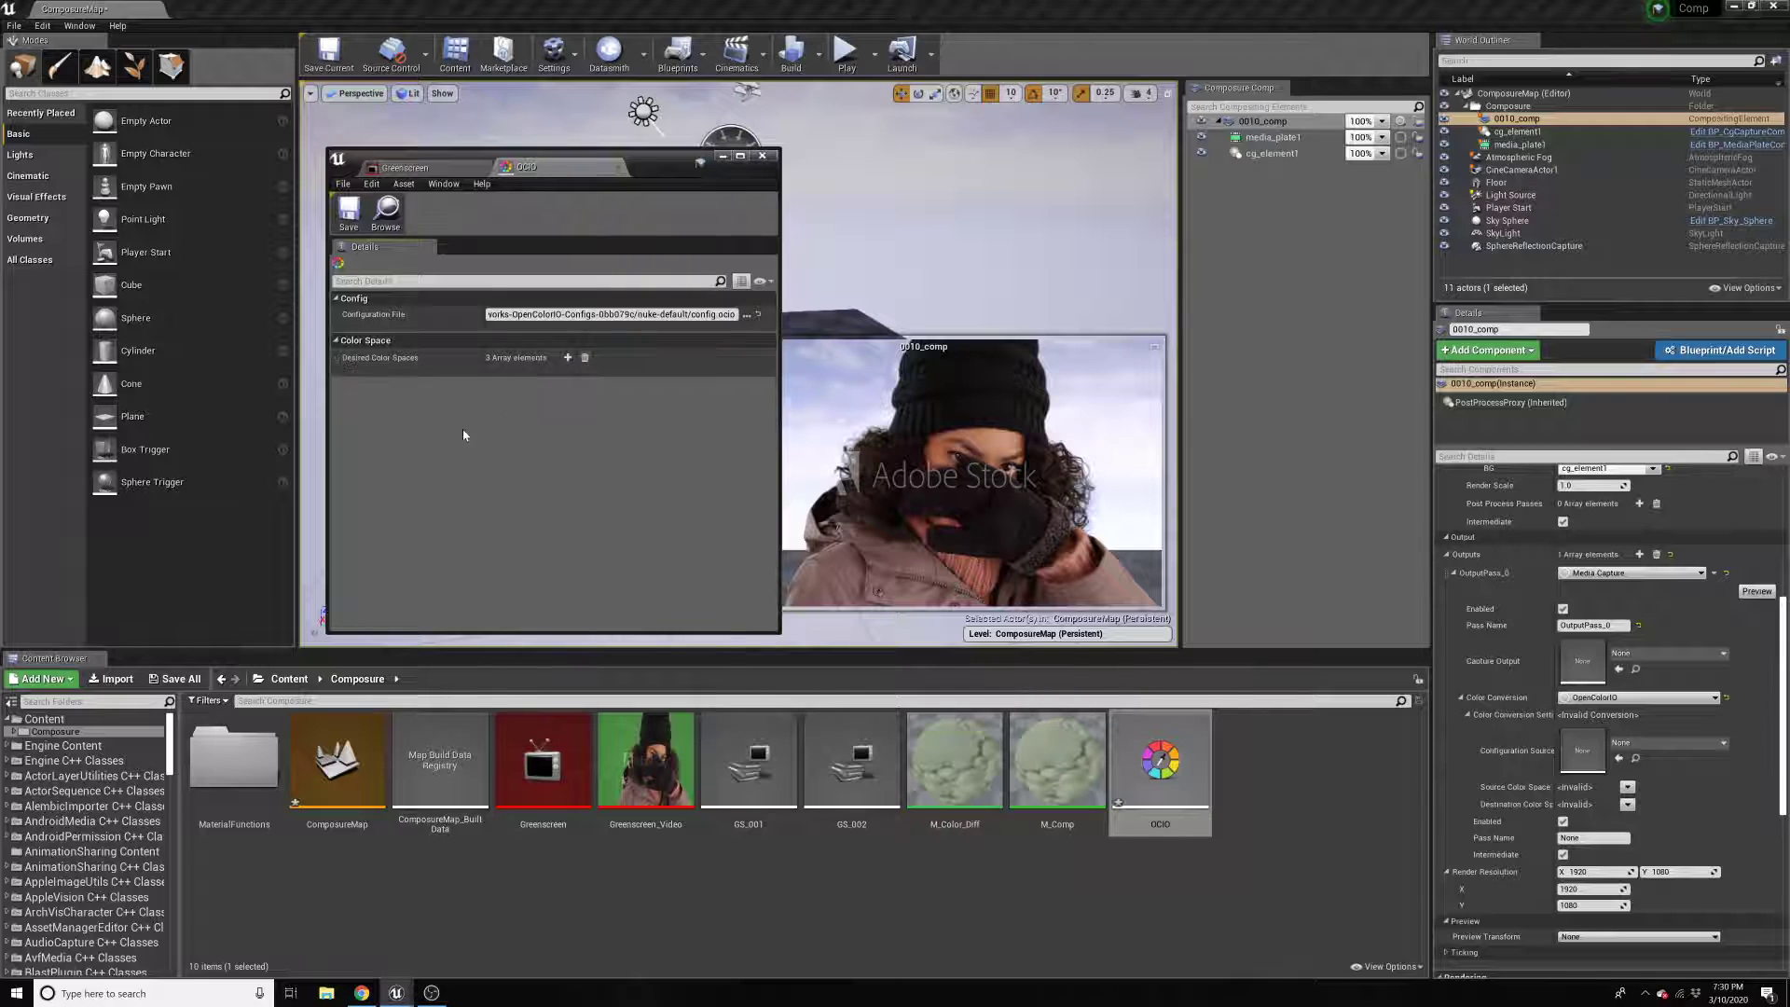
pyautogui.click(567, 358)
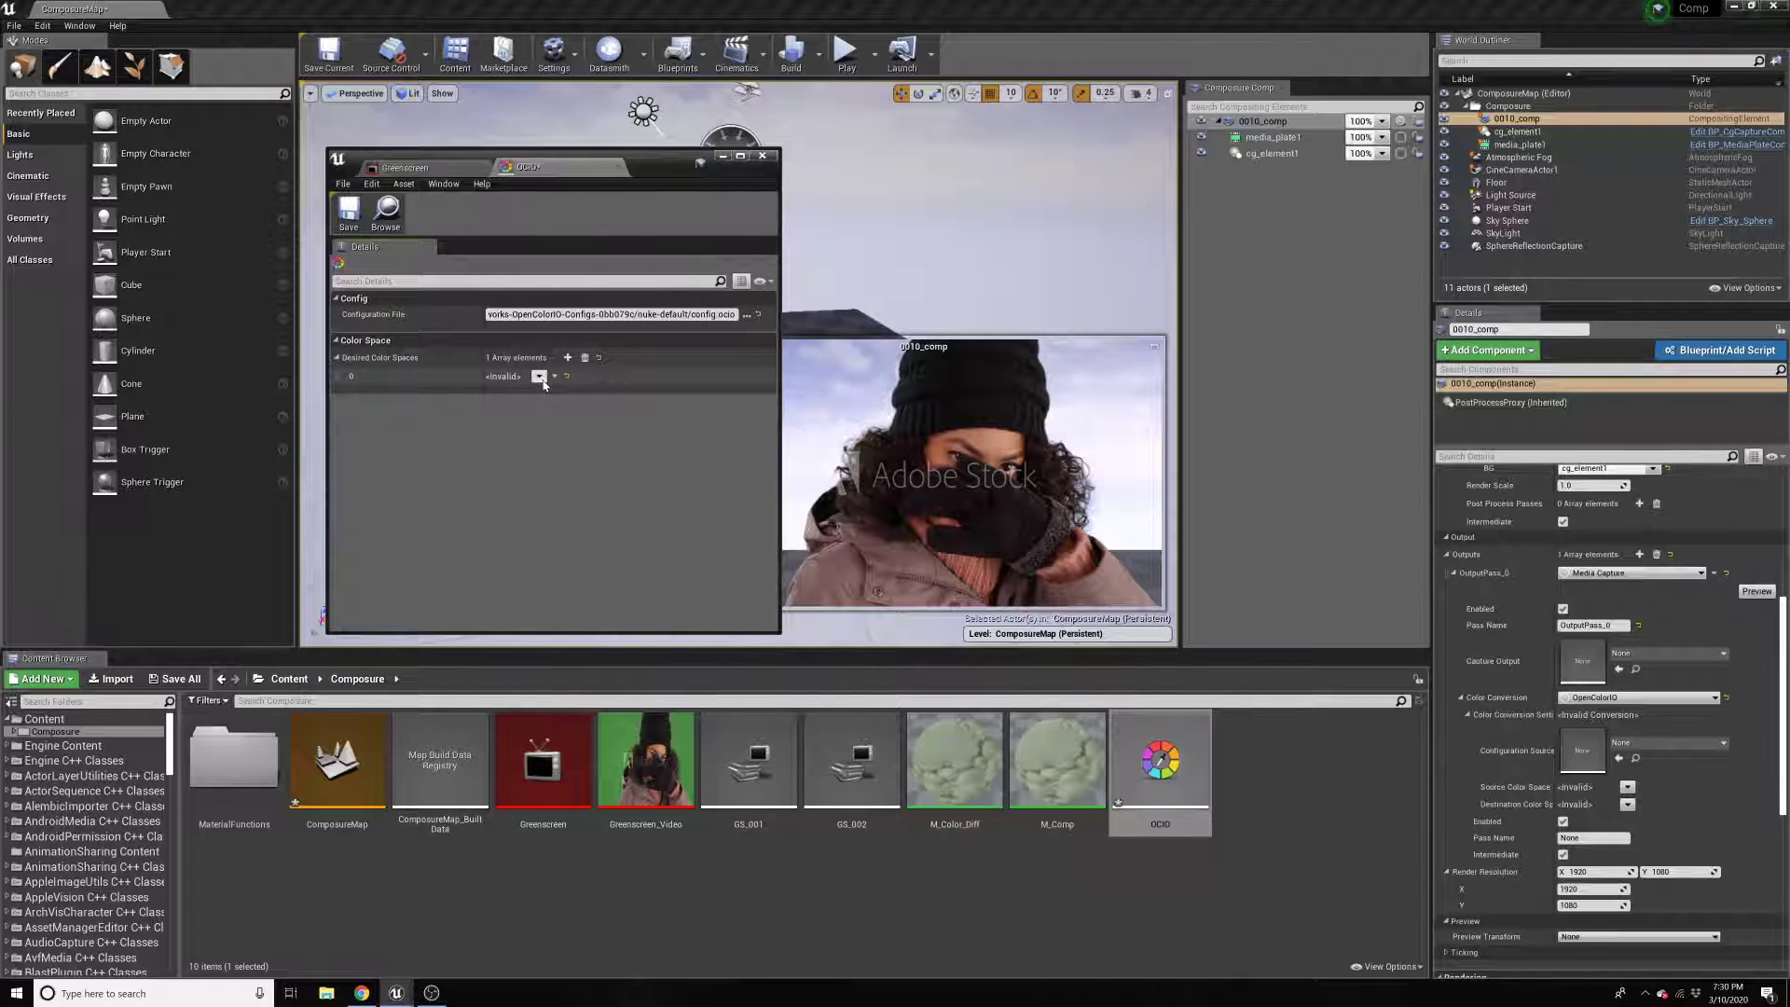
pyautogui.click(542, 379)
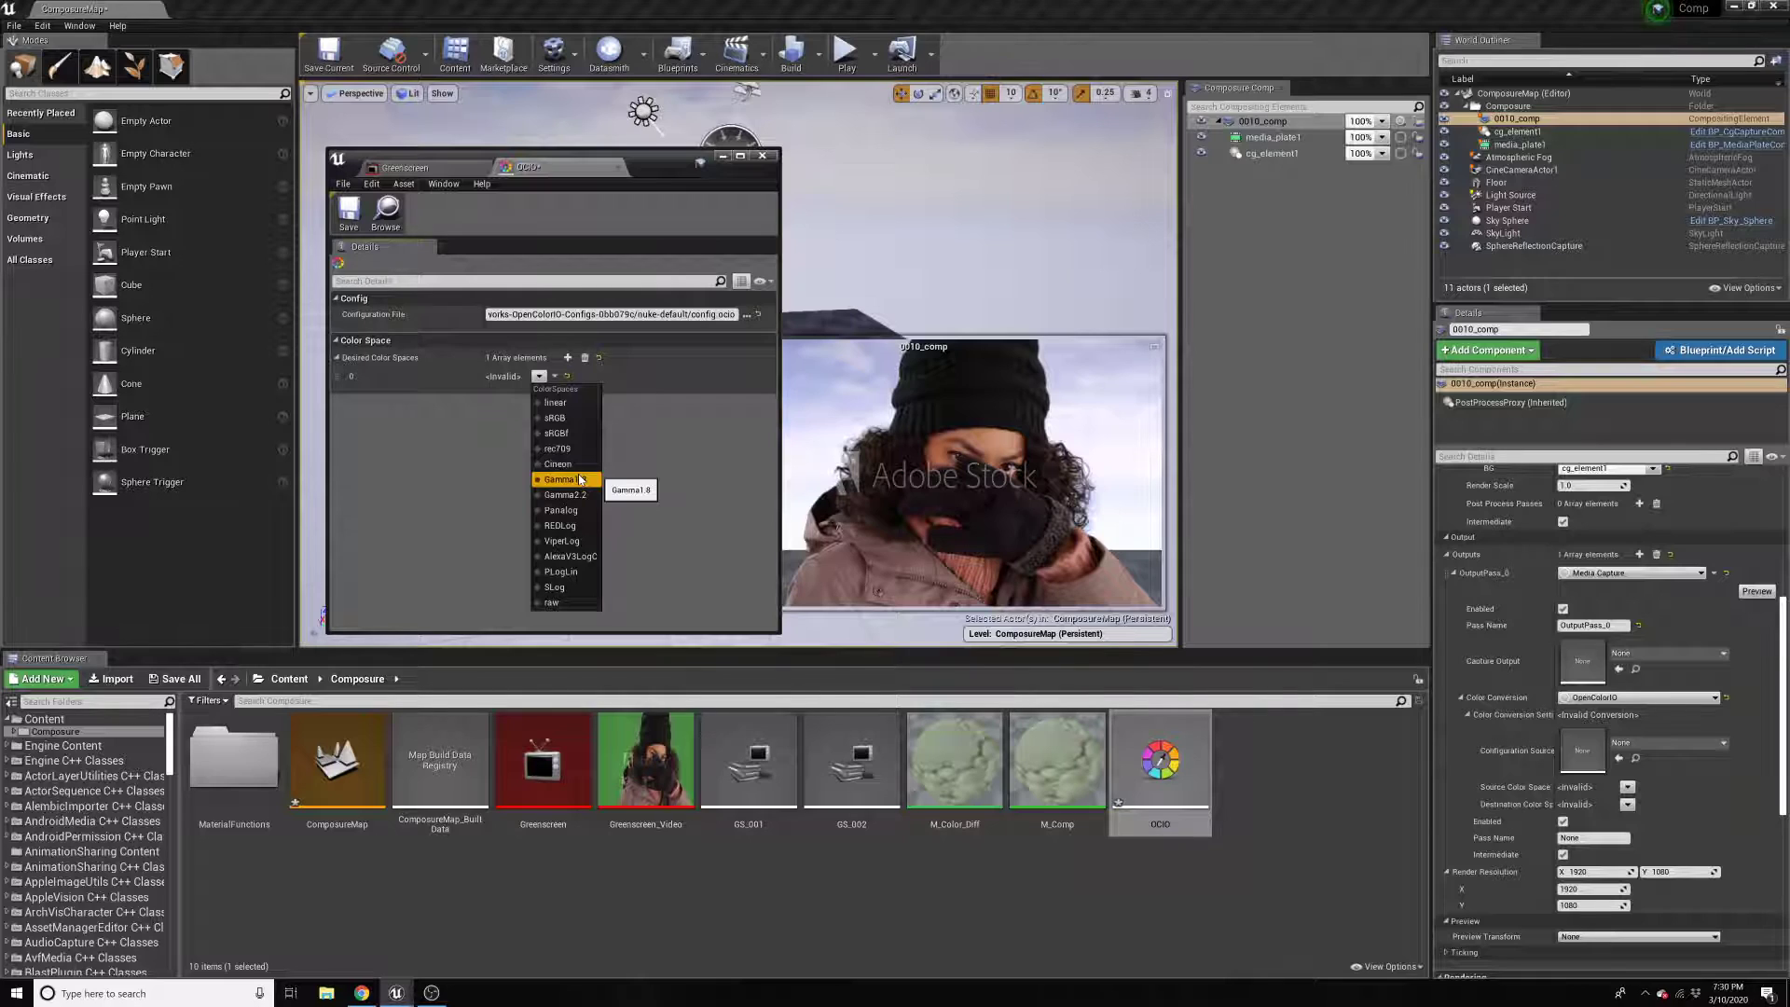
pyautogui.click(558, 403)
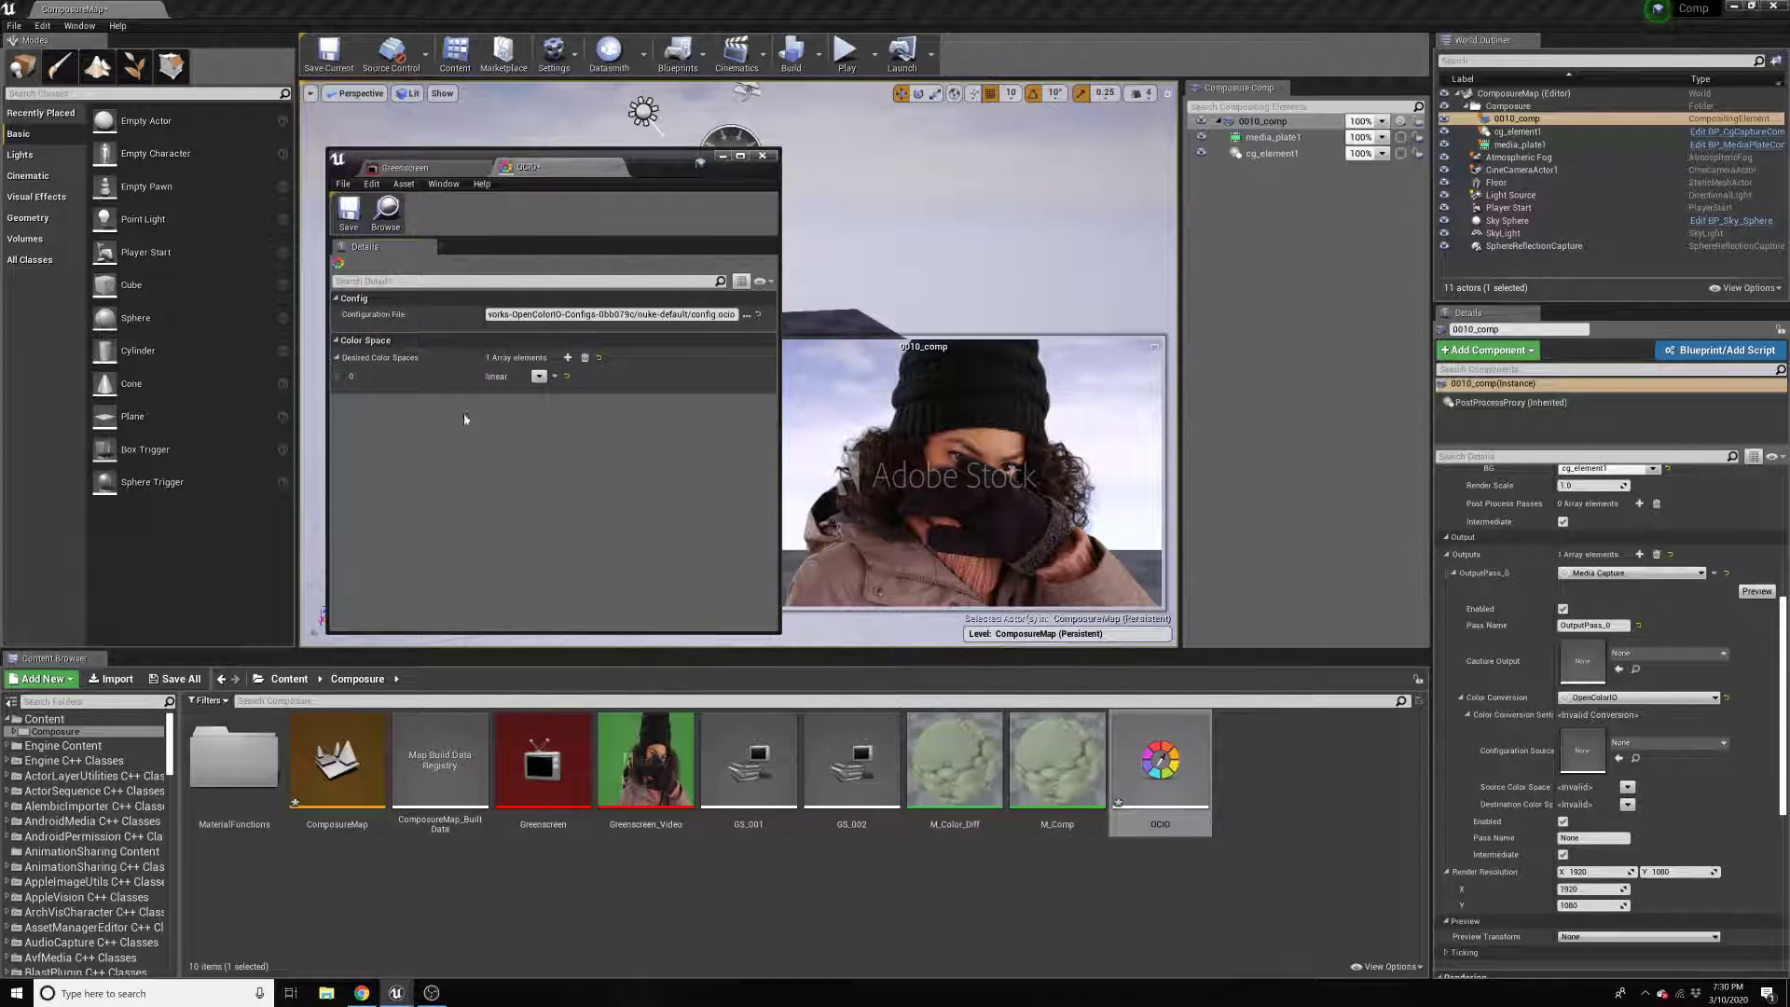
# Add sRGB and AlexaV3LogC to the desired color spaces and save the OCIO asset
pyautogui.click(567, 357)
pyautogui.click(539, 394)
pyautogui.click(555, 435)
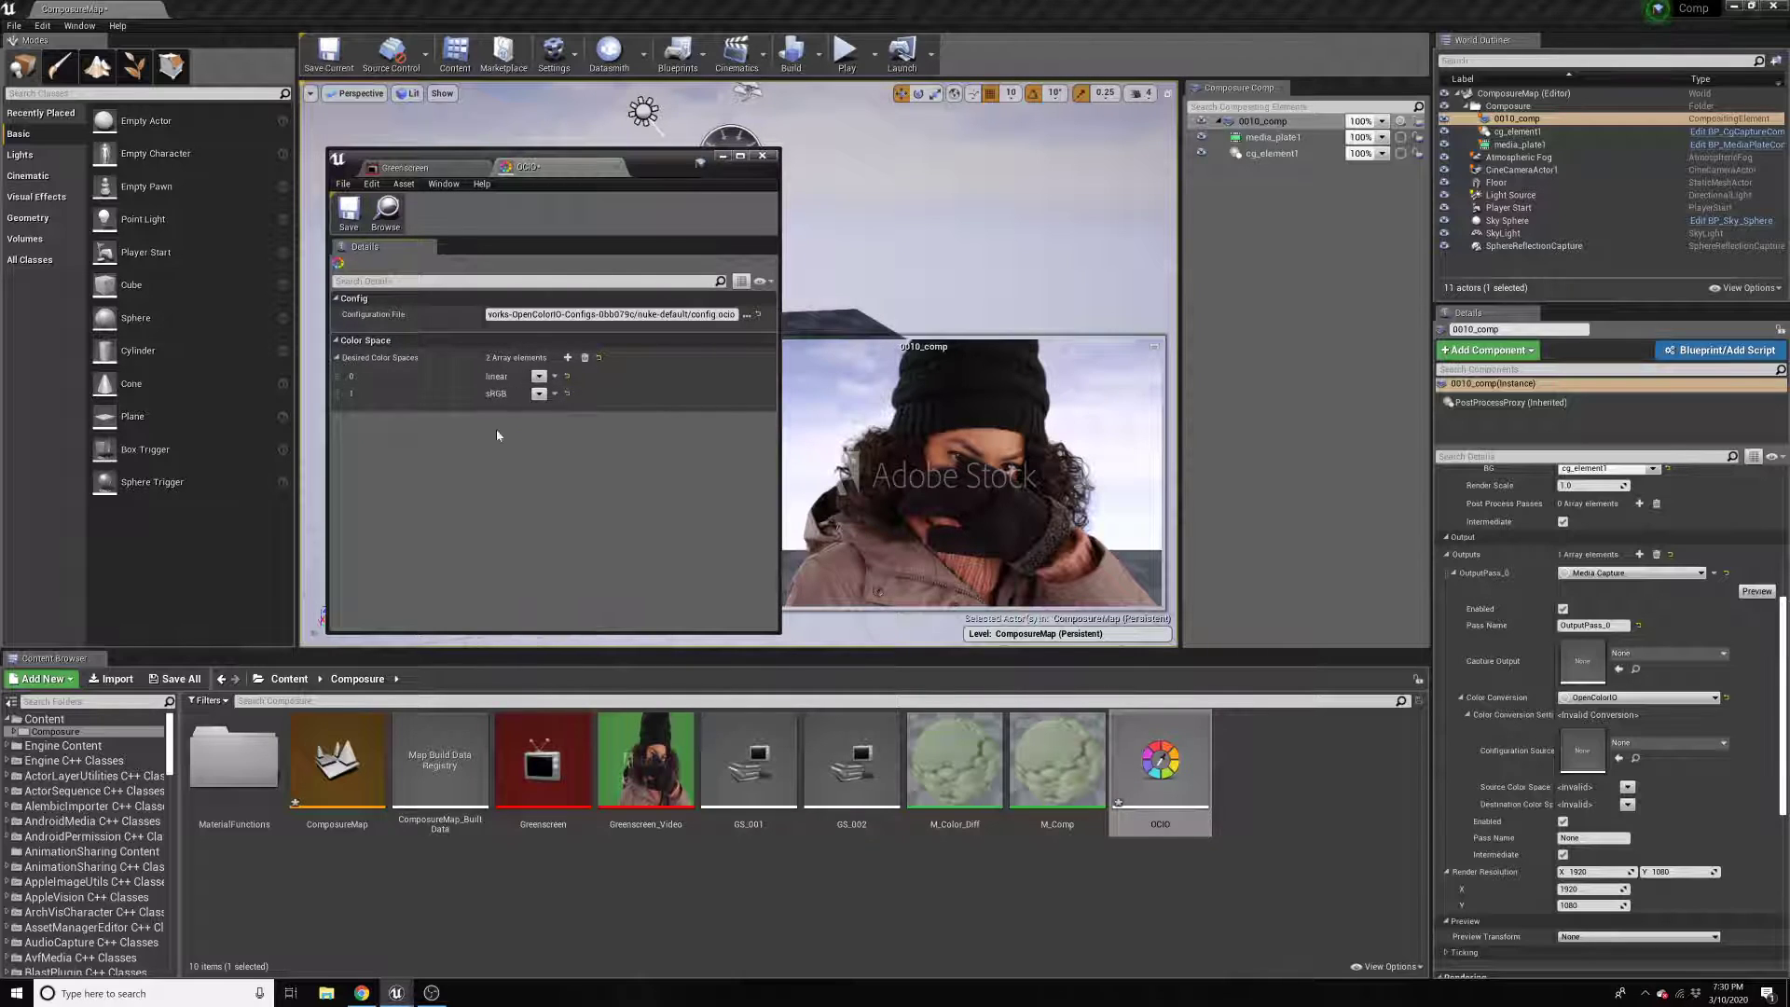
pyautogui.click(567, 358)
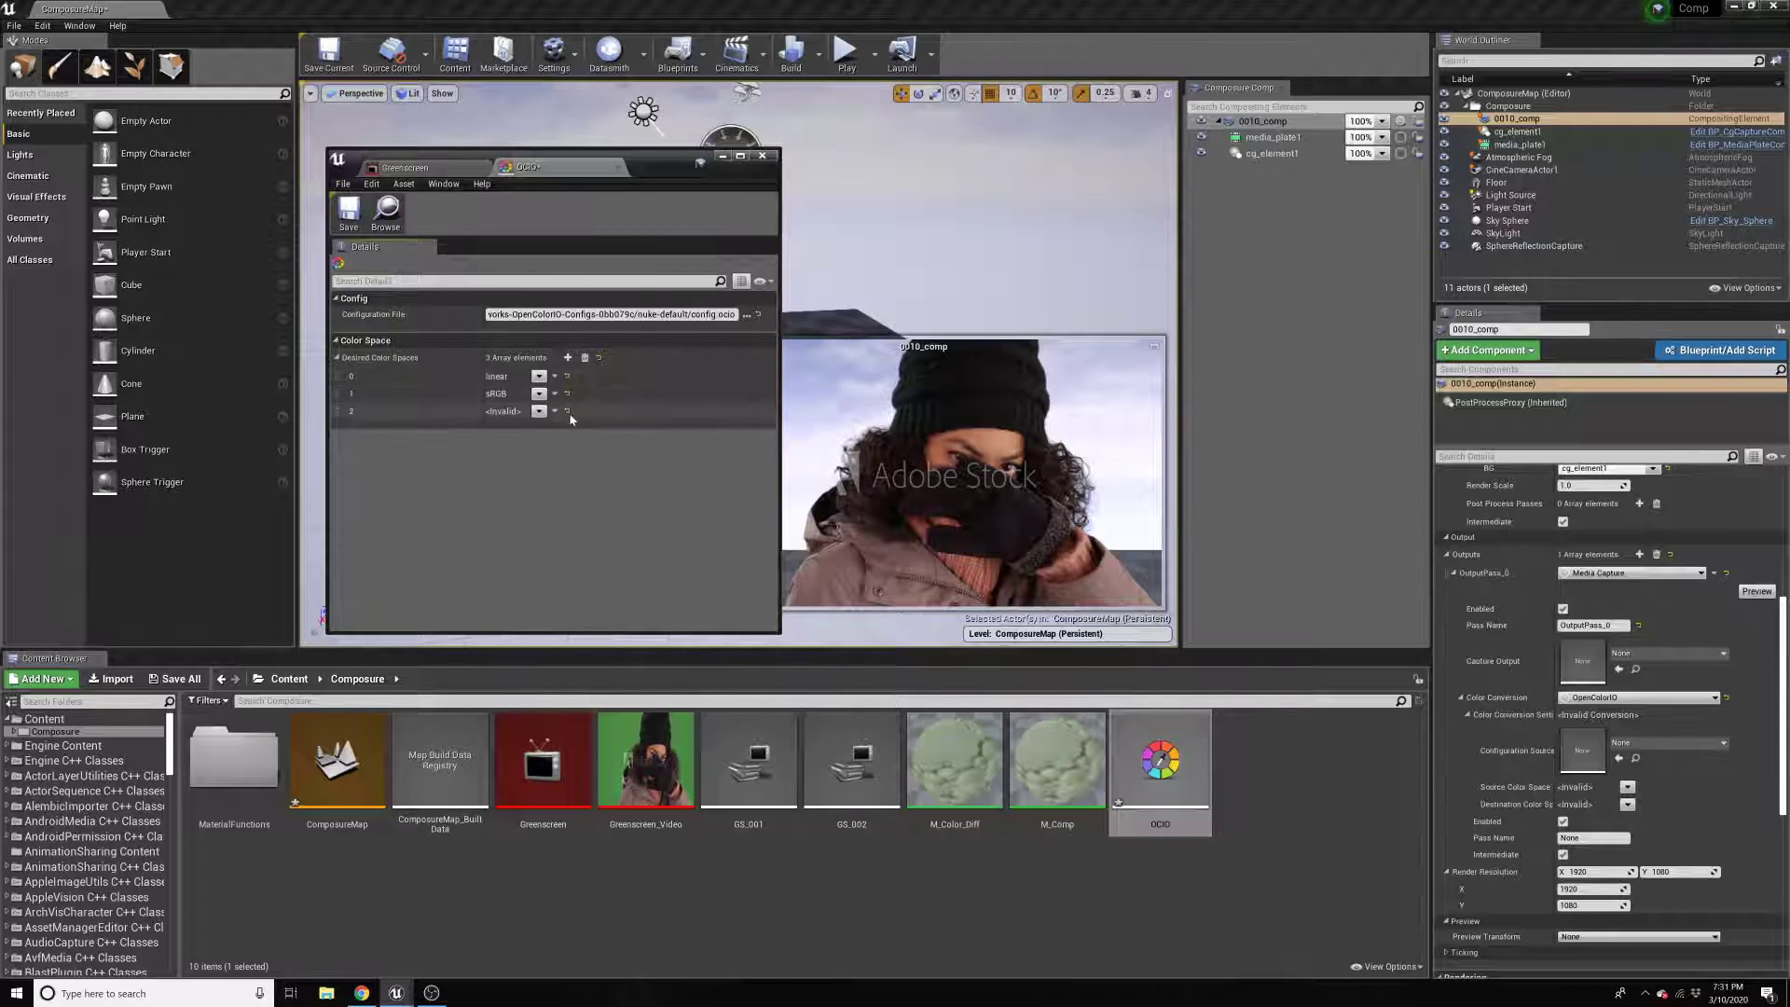
pyautogui.click(539, 413)
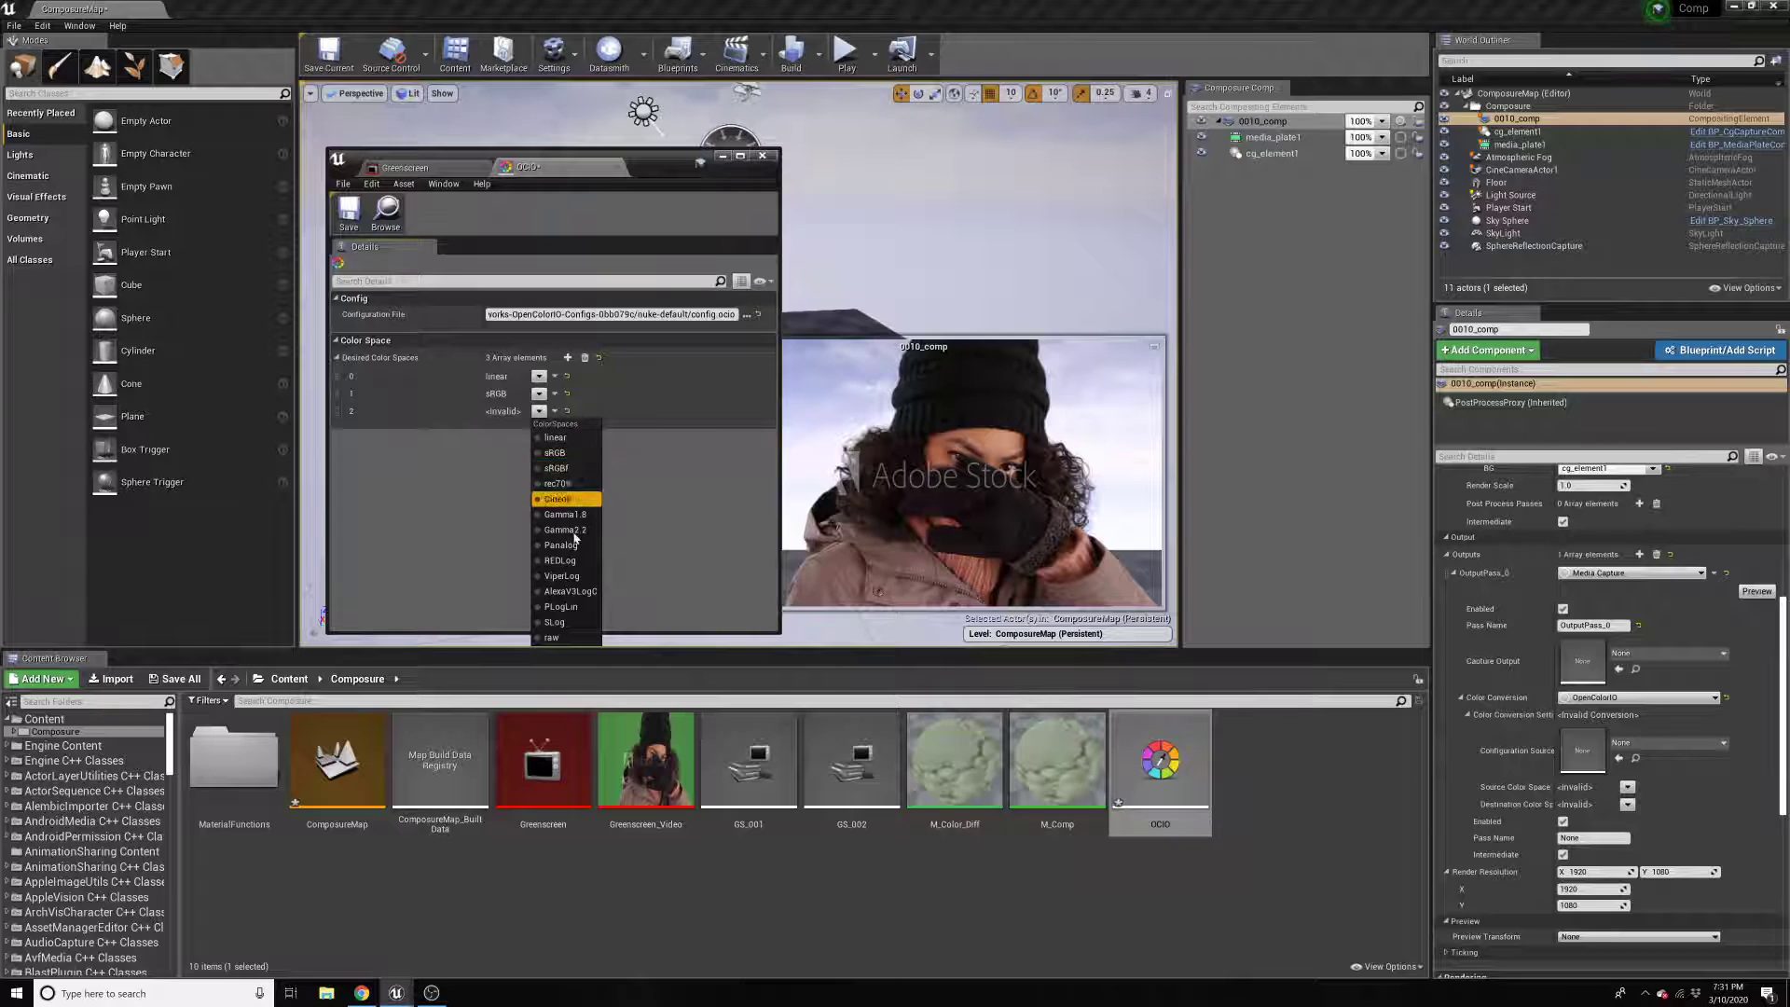
pyautogui.click(571, 591)
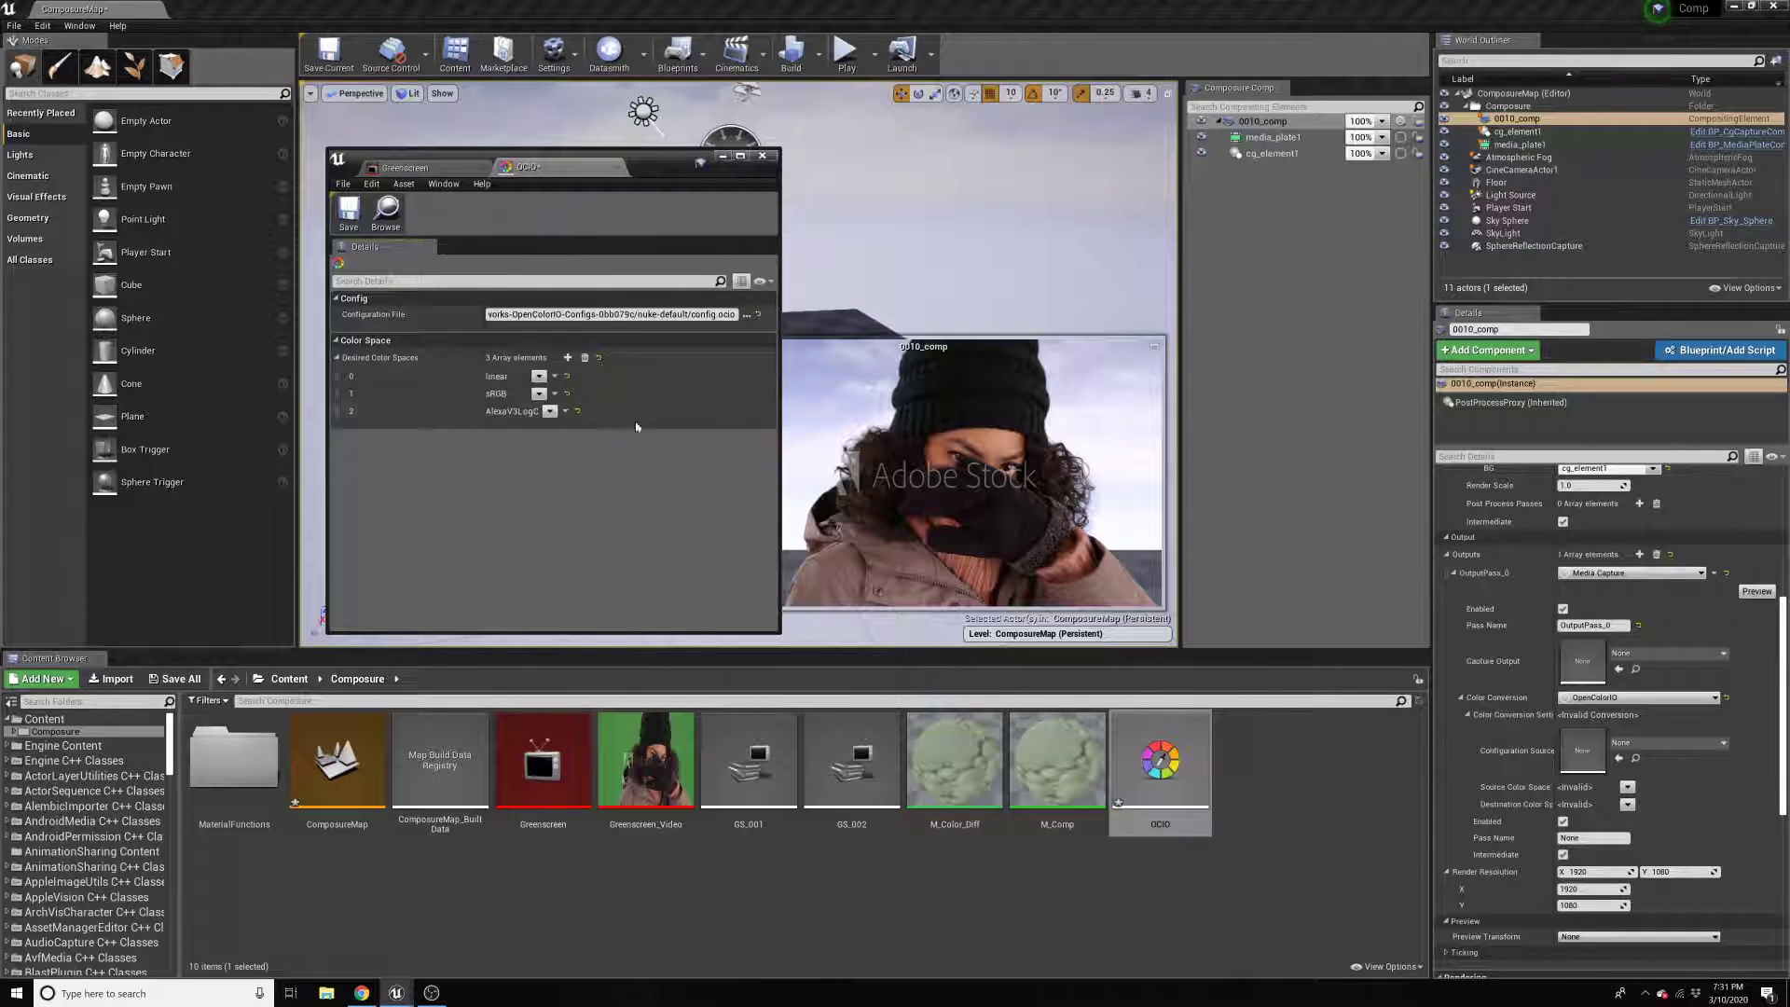
pyautogui.click(349, 210)
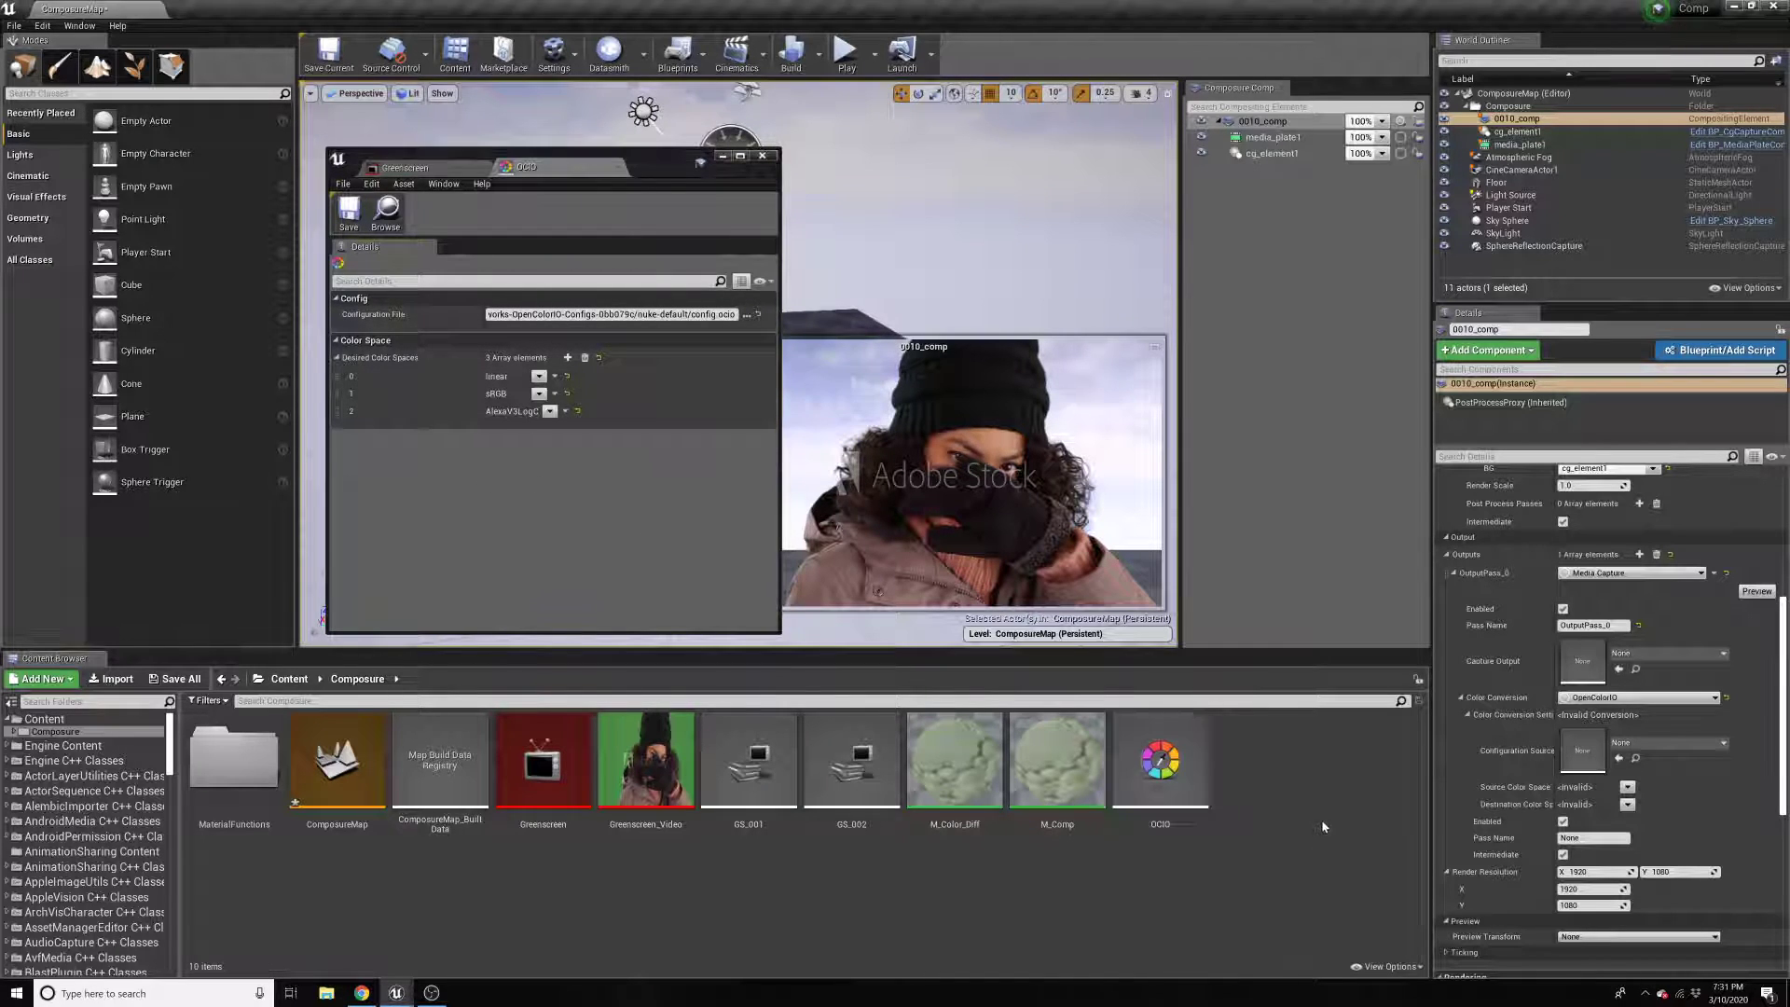
# Assign the OCIO asset as the output's configuration source, with linear as source and sRGB as destination color space
pyautogui.moveTo(1161, 767); pyautogui.dragTo(1585, 748)
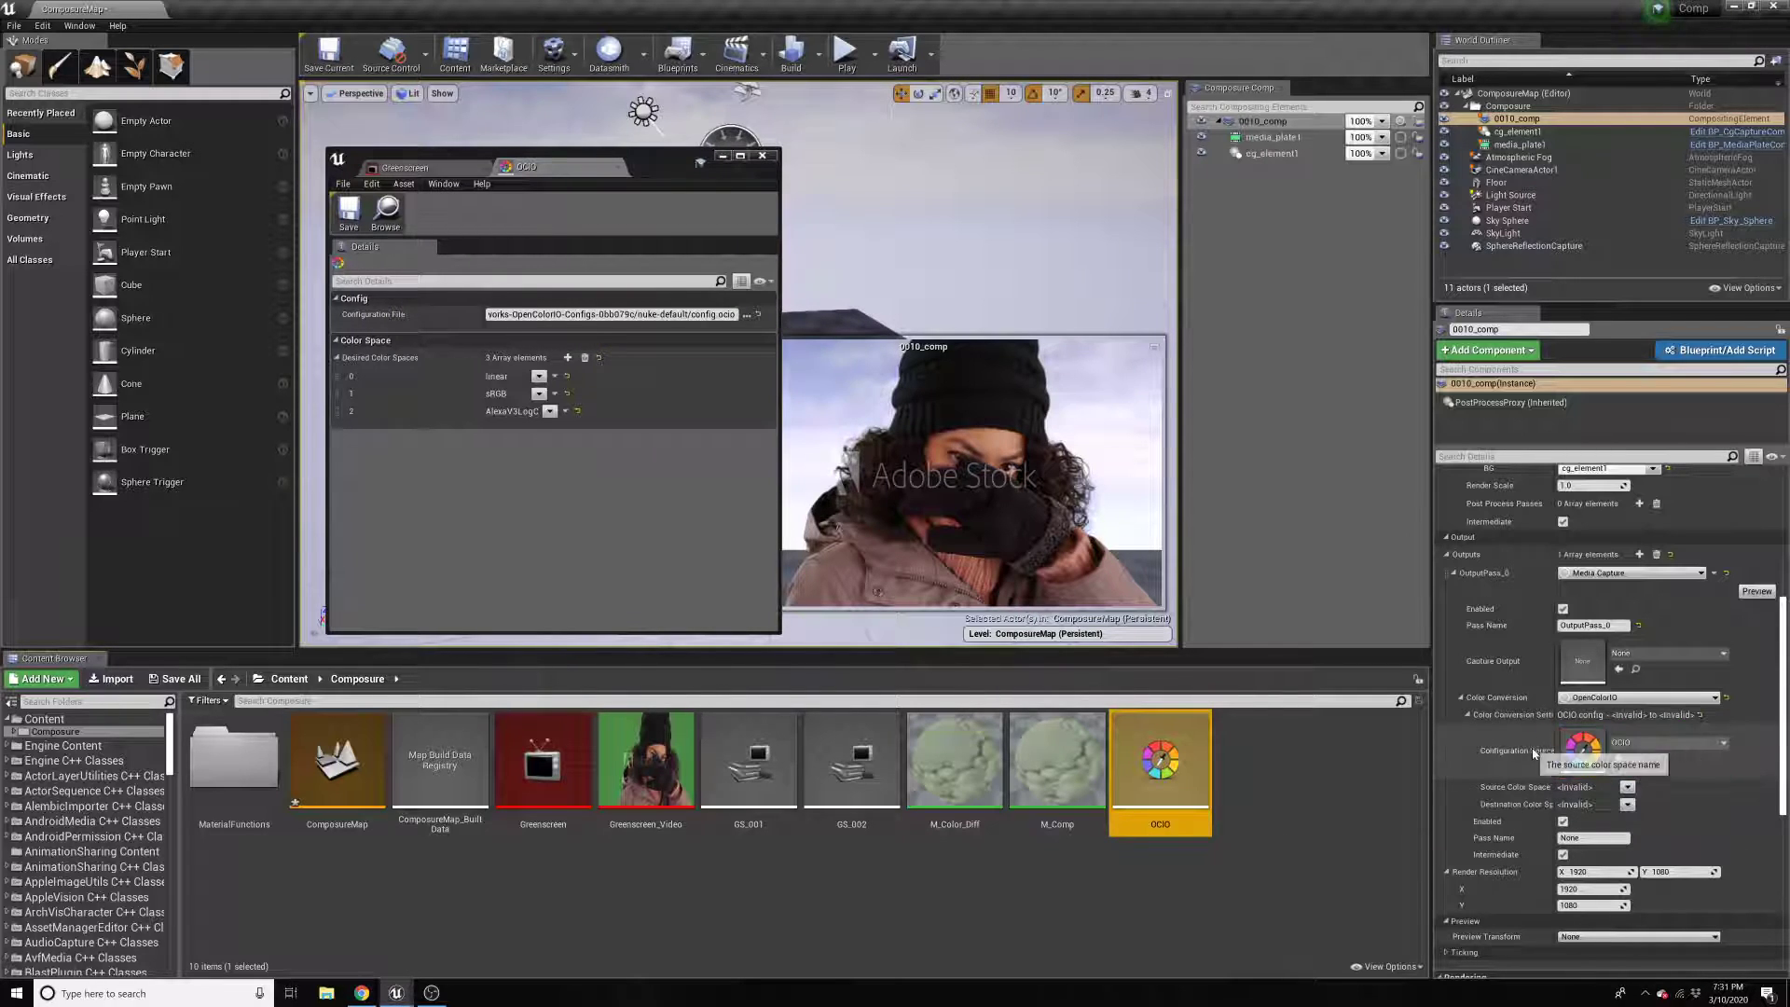
pyautogui.click(1627, 788)
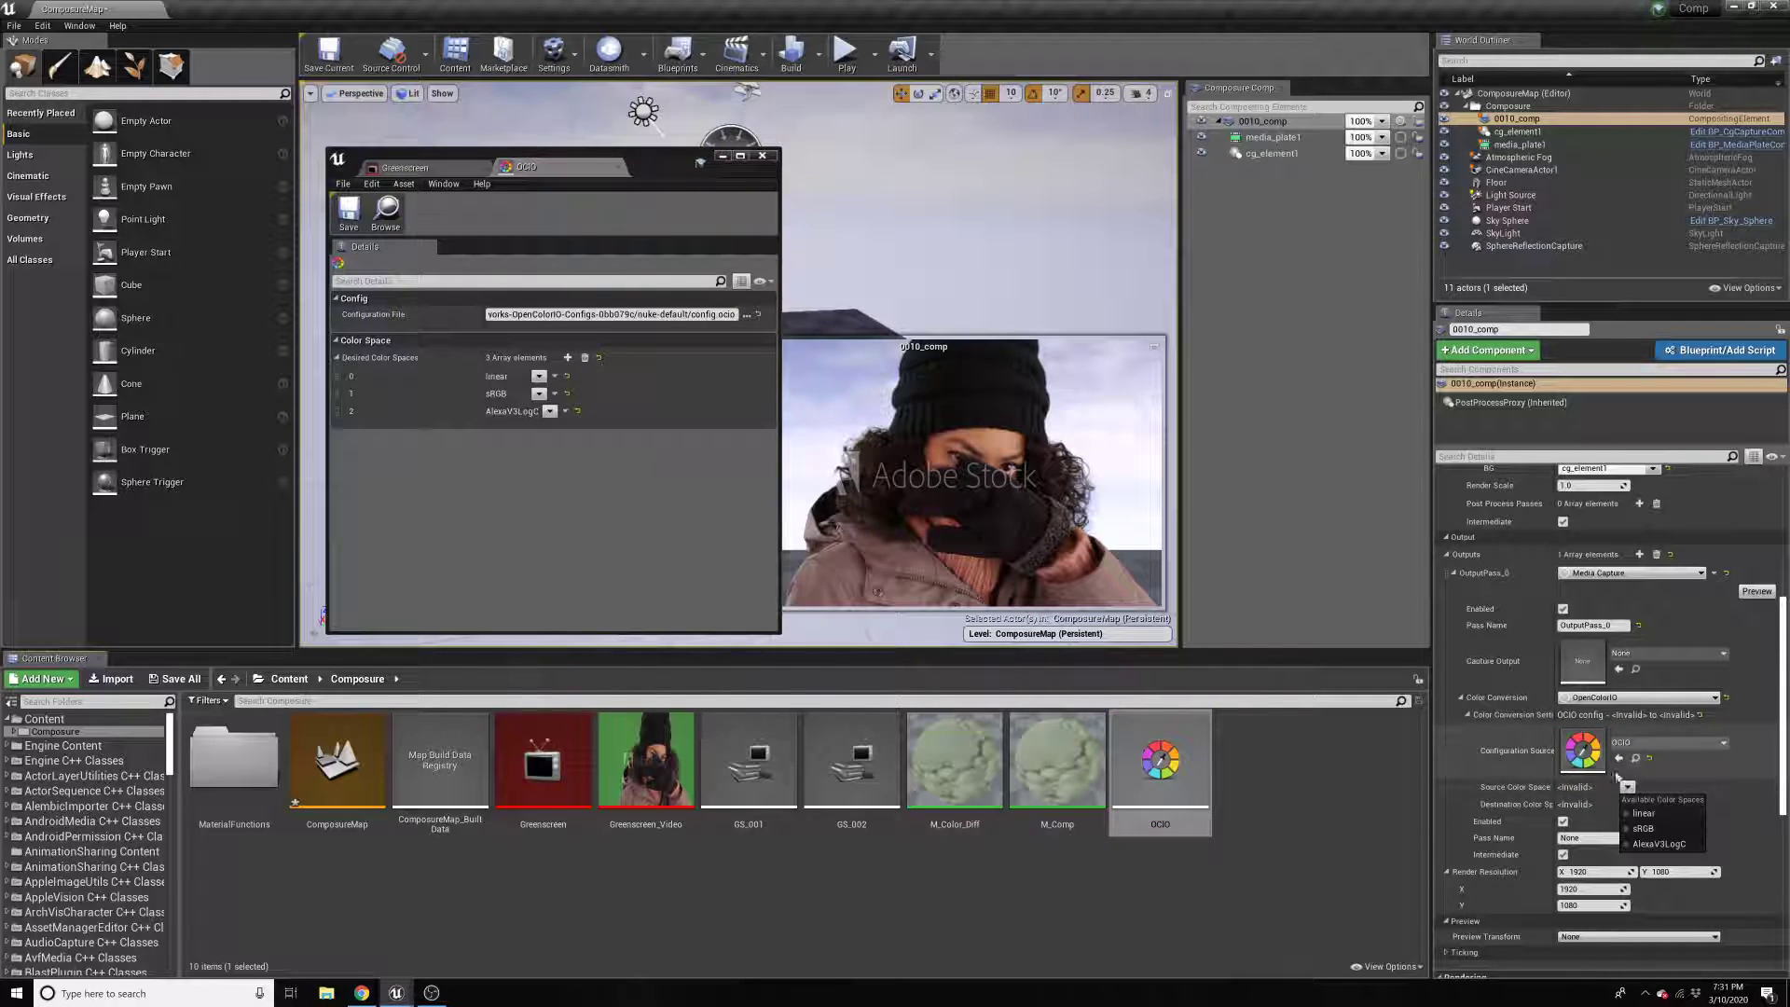
pyautogui.click(1665, 814)
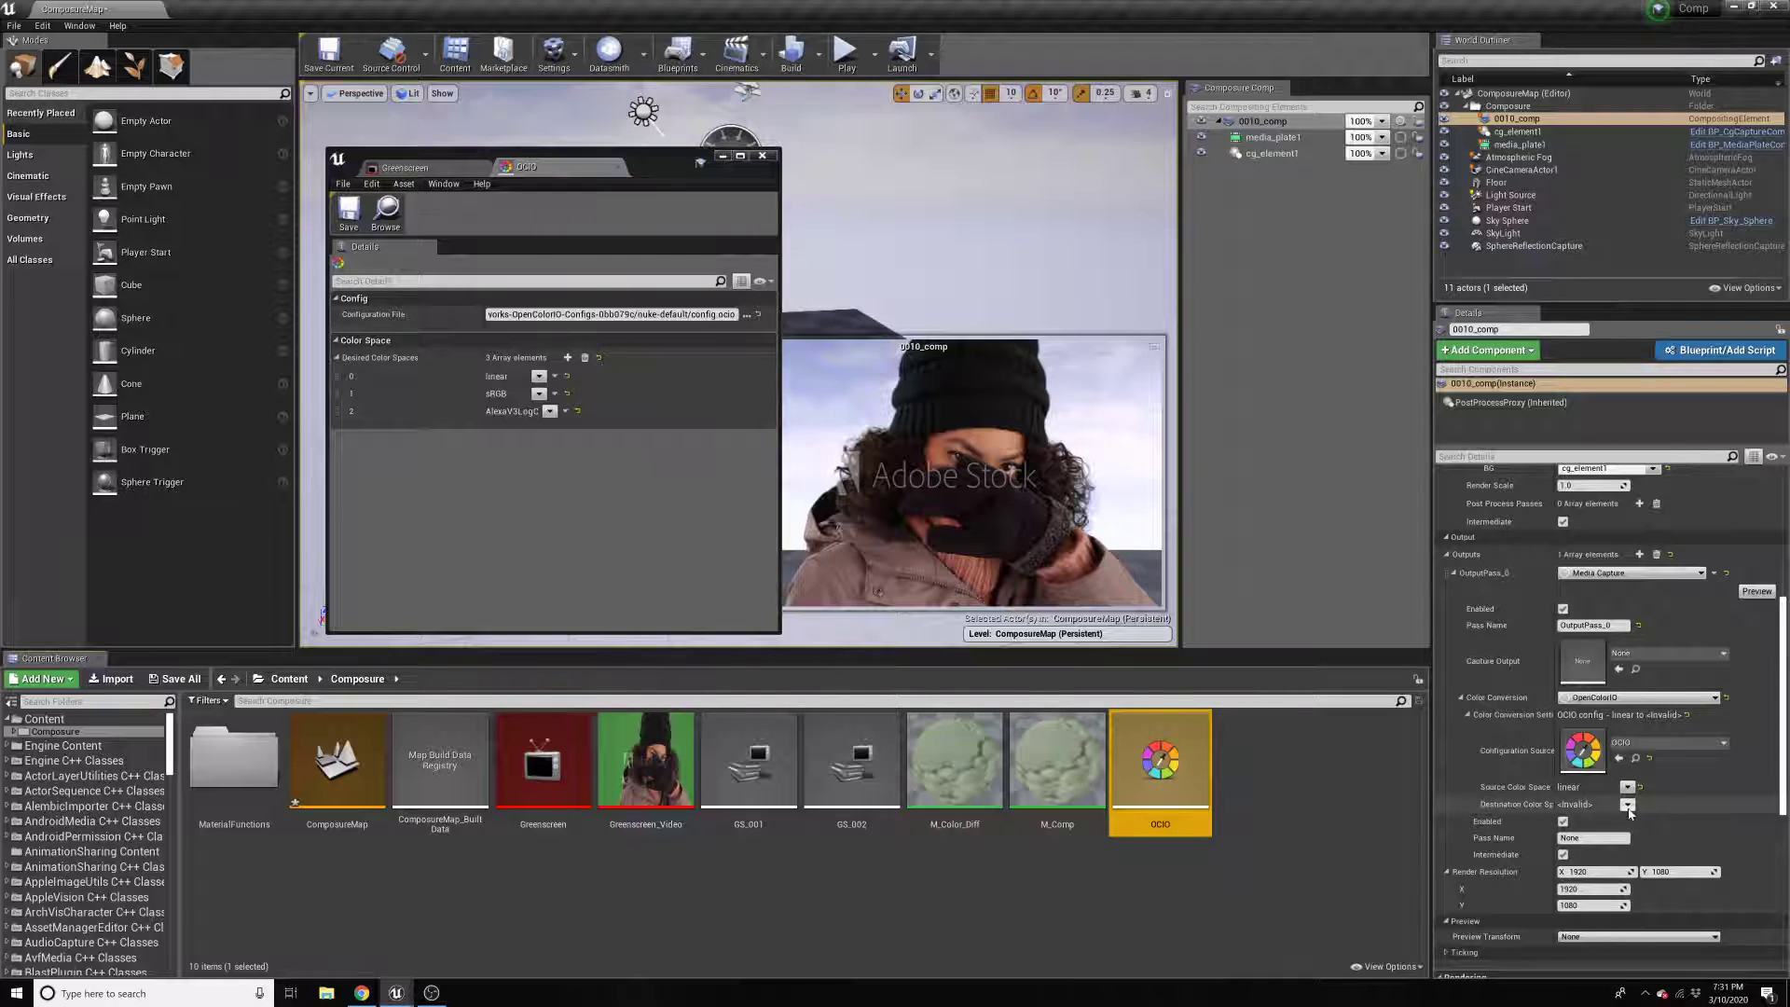
pyautogui.click(1627, 805)
pyautogui.click(1656, 831)
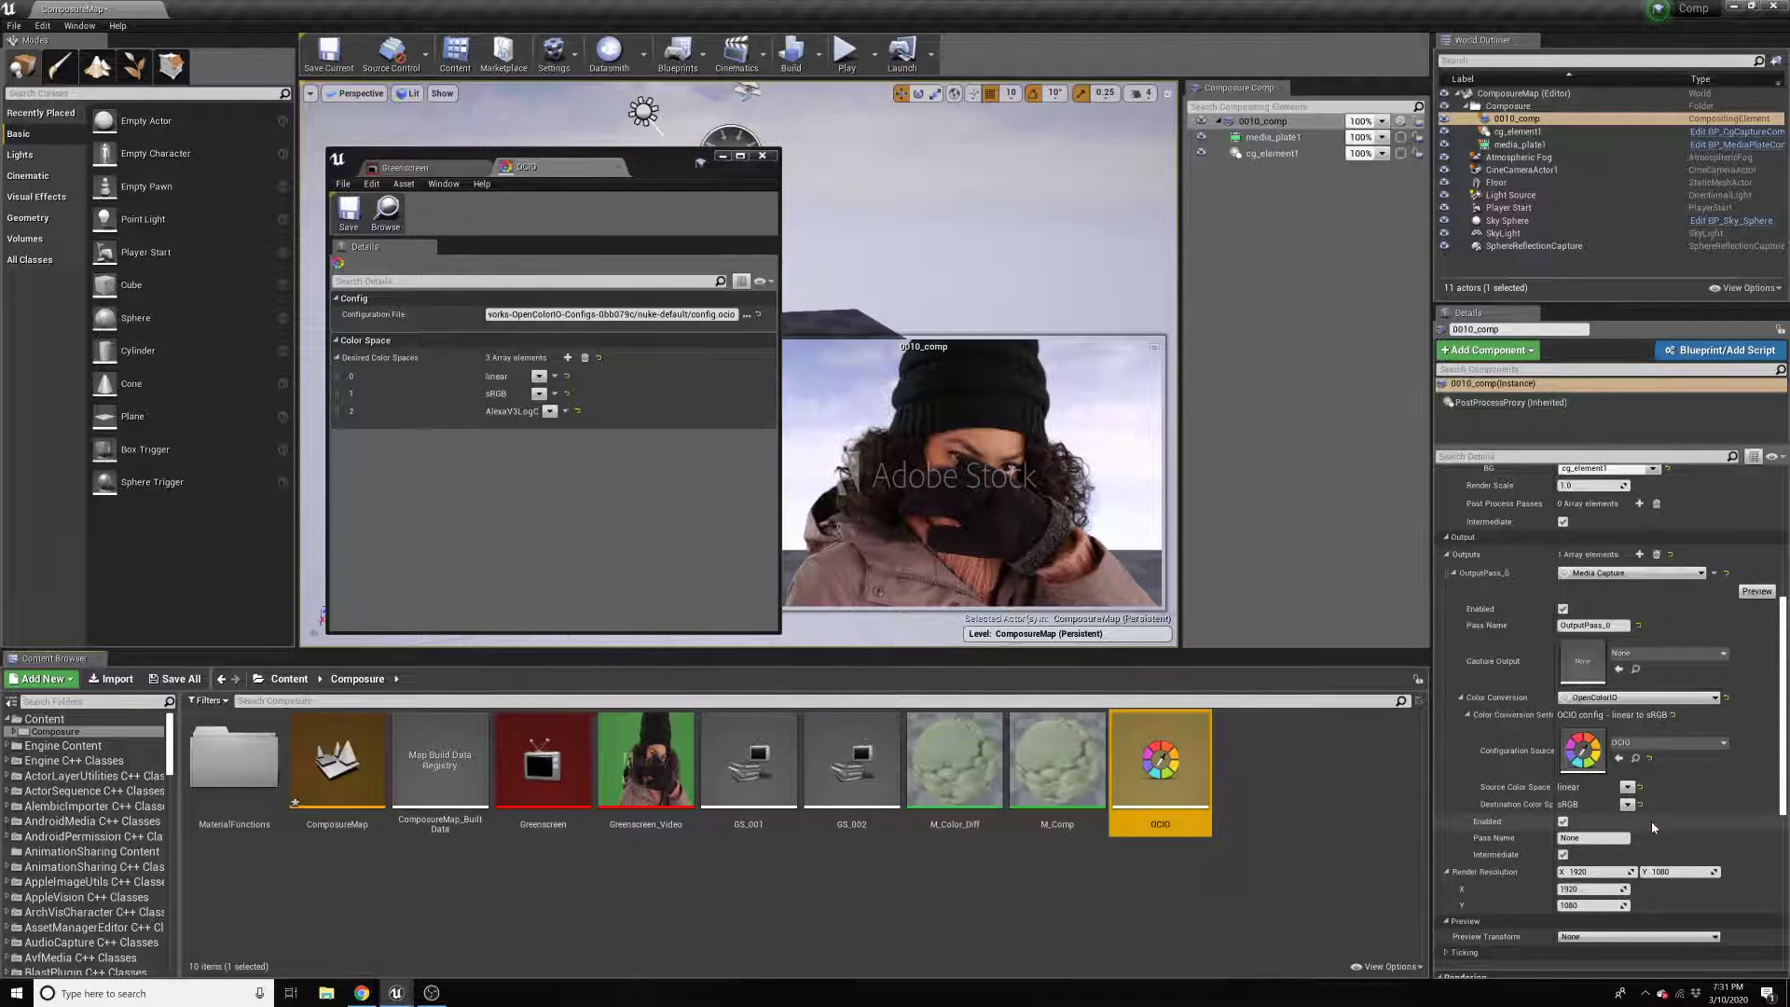
# Open the preview of OutputPass_0, play the GS_001 source in the media player, and reposition the preview over the viewport
pyautogui.click(1756, 591)
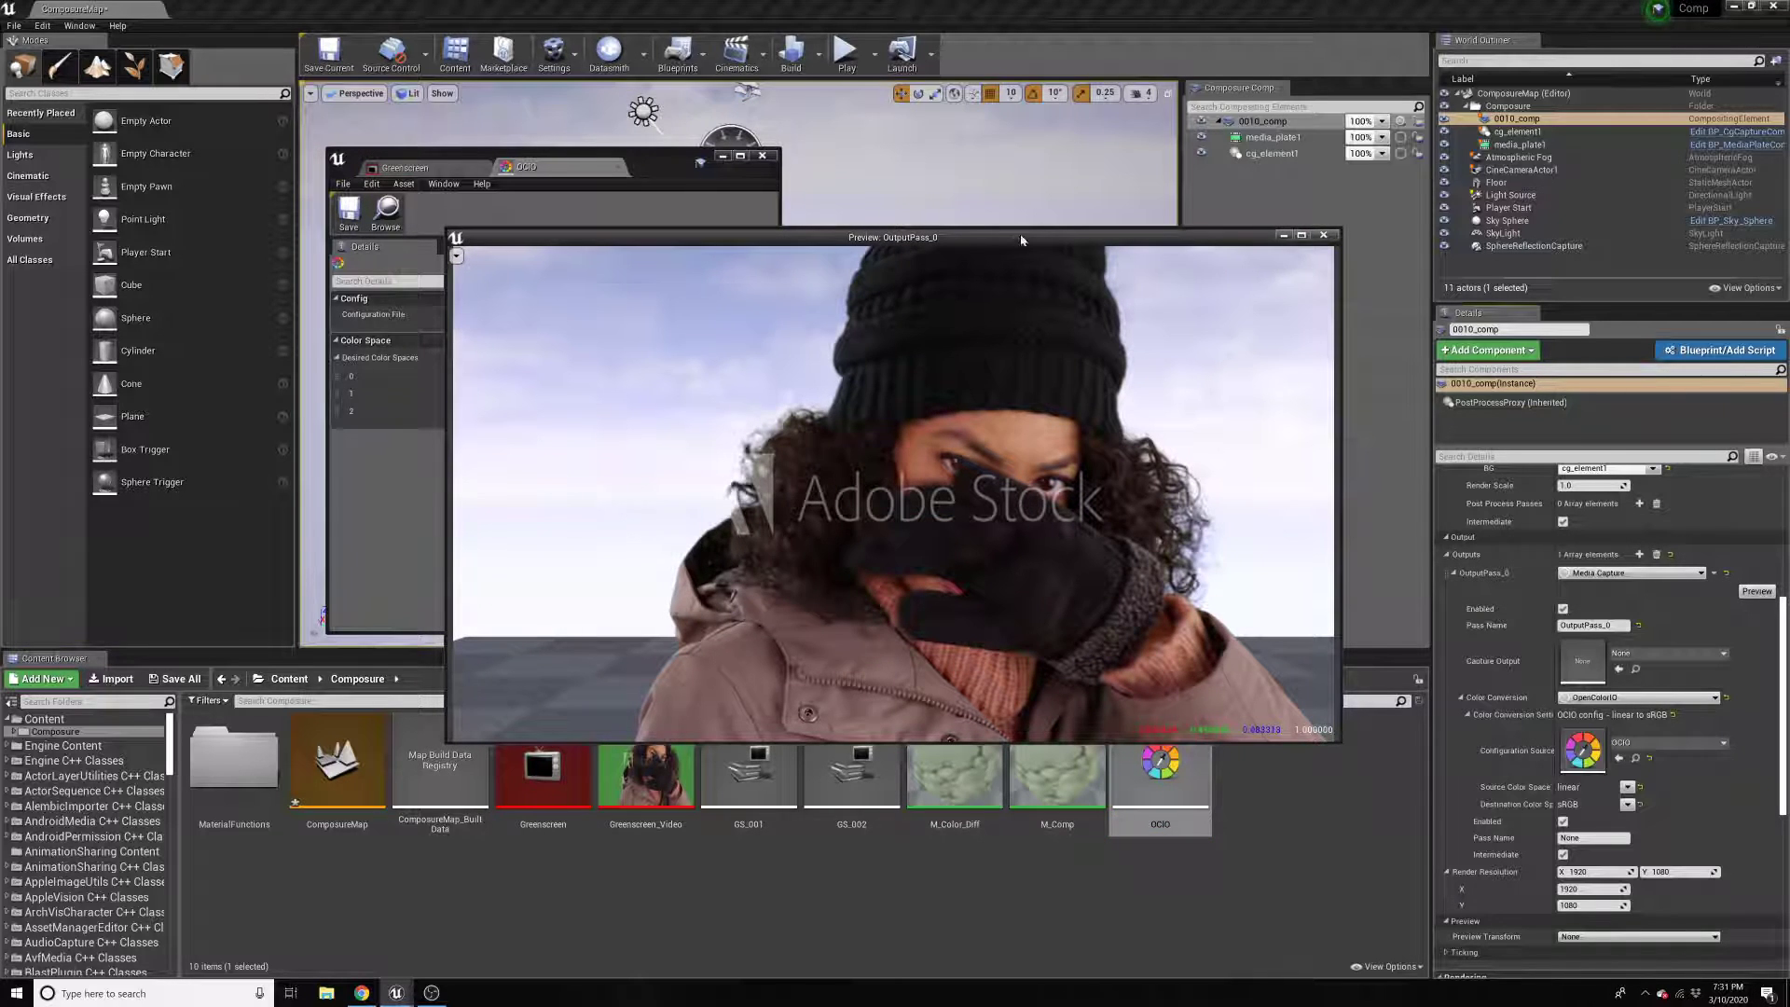
pyautogui.moveTo(1023, 244); pyautogui.dragTo(1117, 243)
pyautogui.click(429, 172)
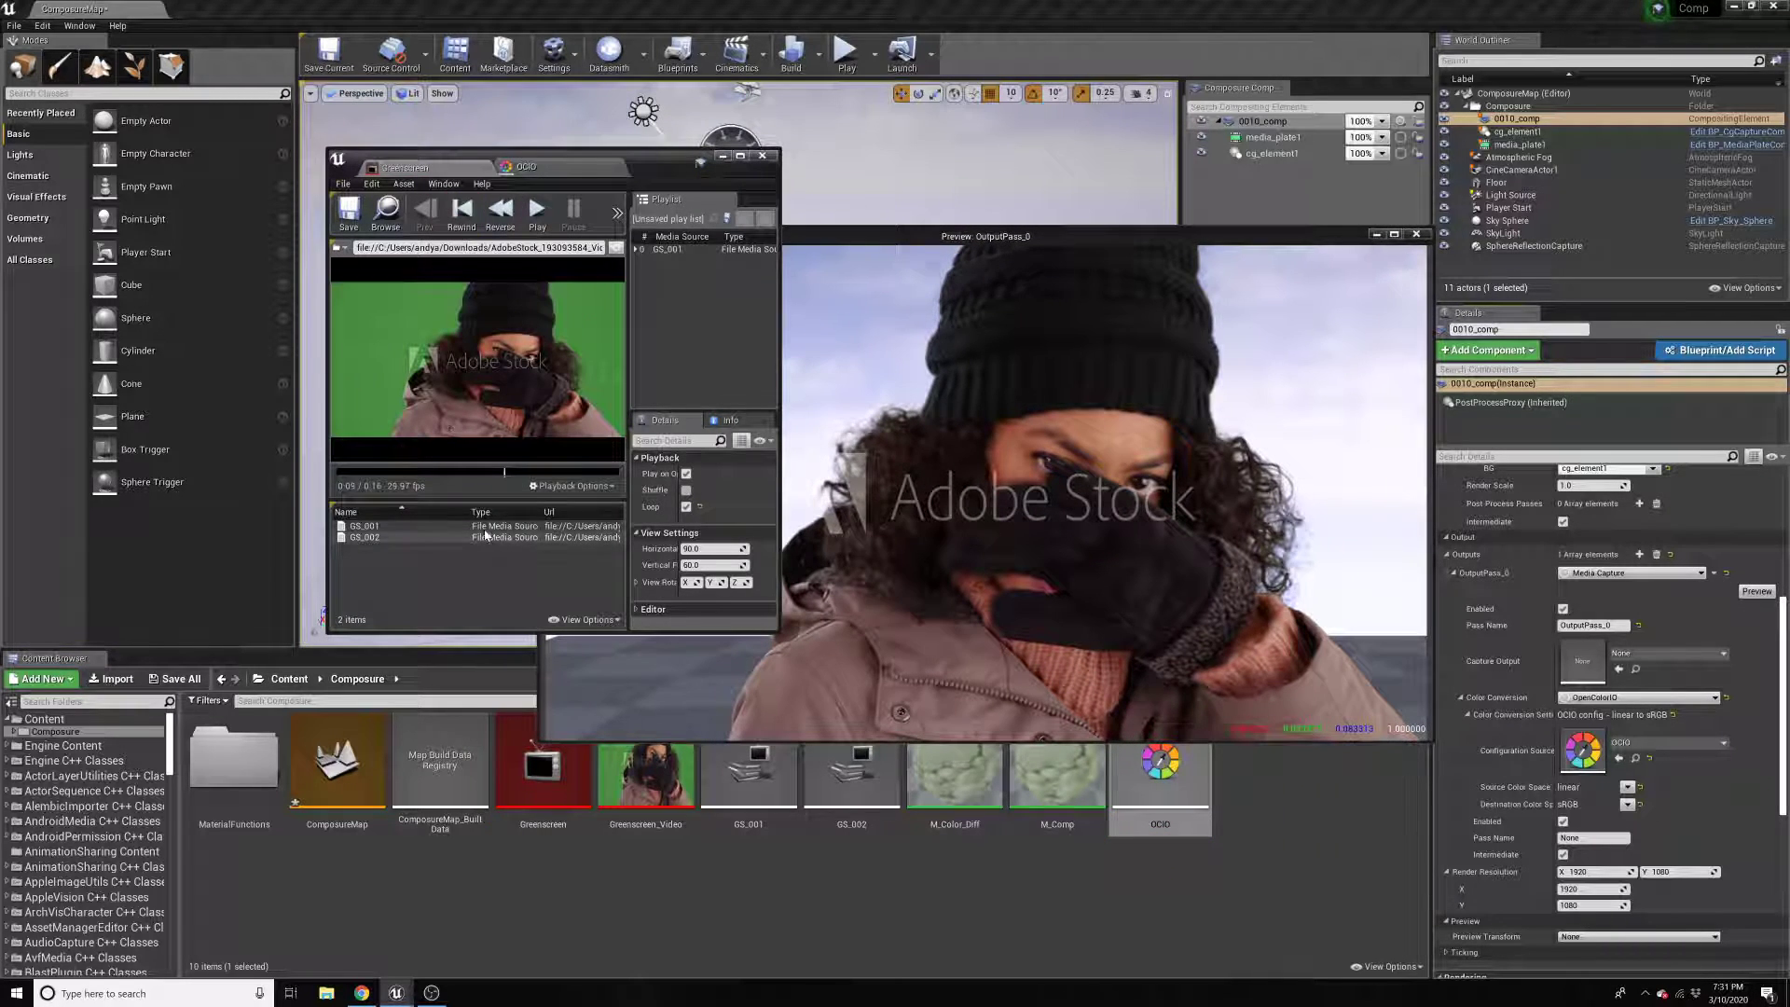
pyautogui.click(484, 528)
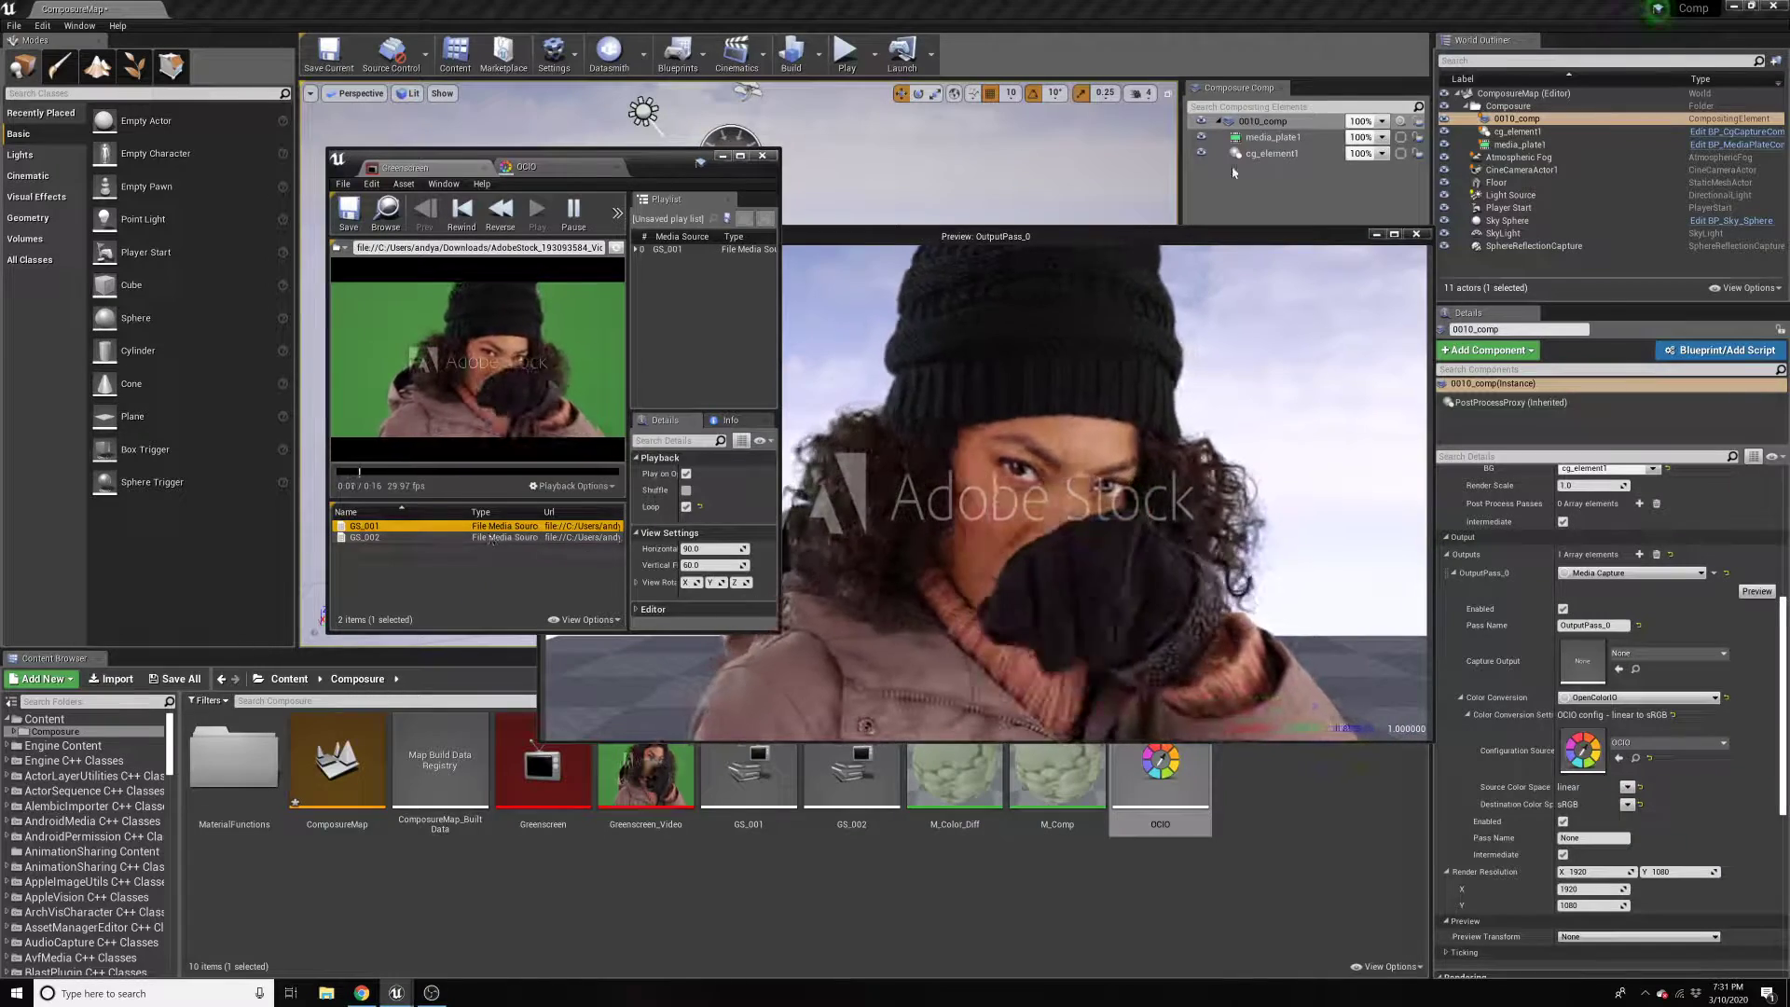
pyautogui.moveTo(1144, 238); pyautogui.dragTo(1072, 164)
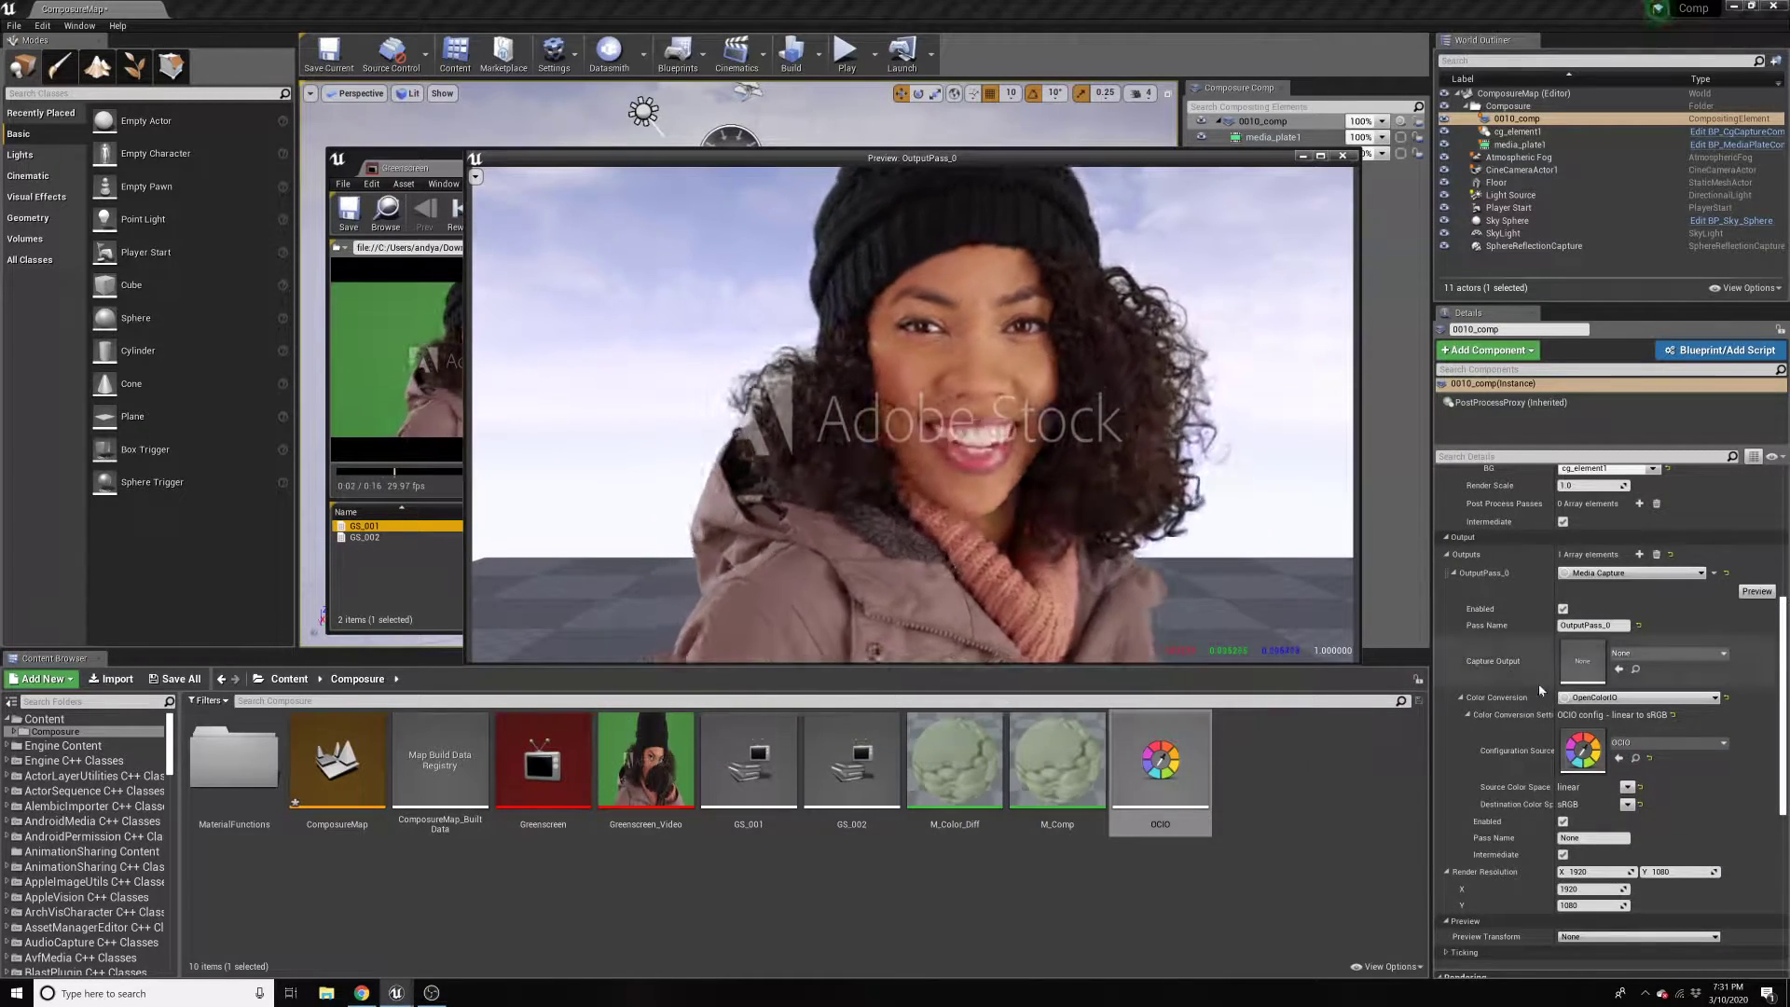
# Set the output's destination color space to AlexaV3LogC and bring the media player window in front of the preview
pyautogui.click(1627, 804)
pyautogui.click(1657, 845)
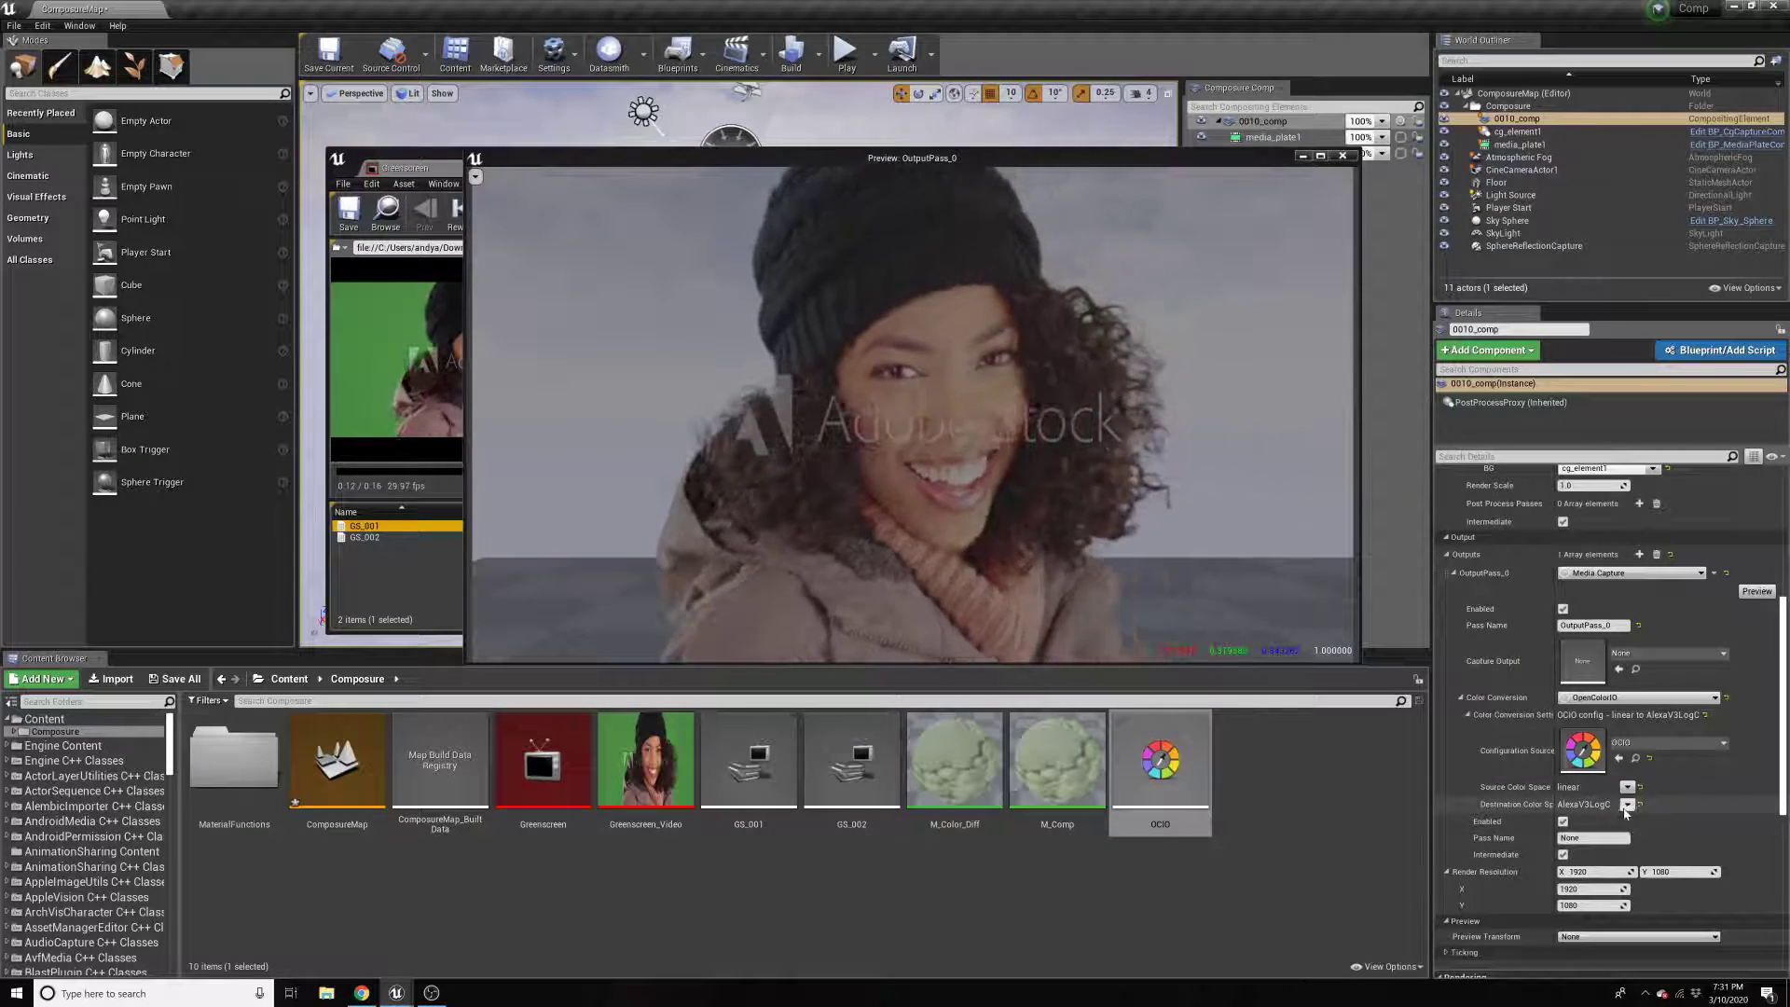
pyautogui.click(1171, 770)
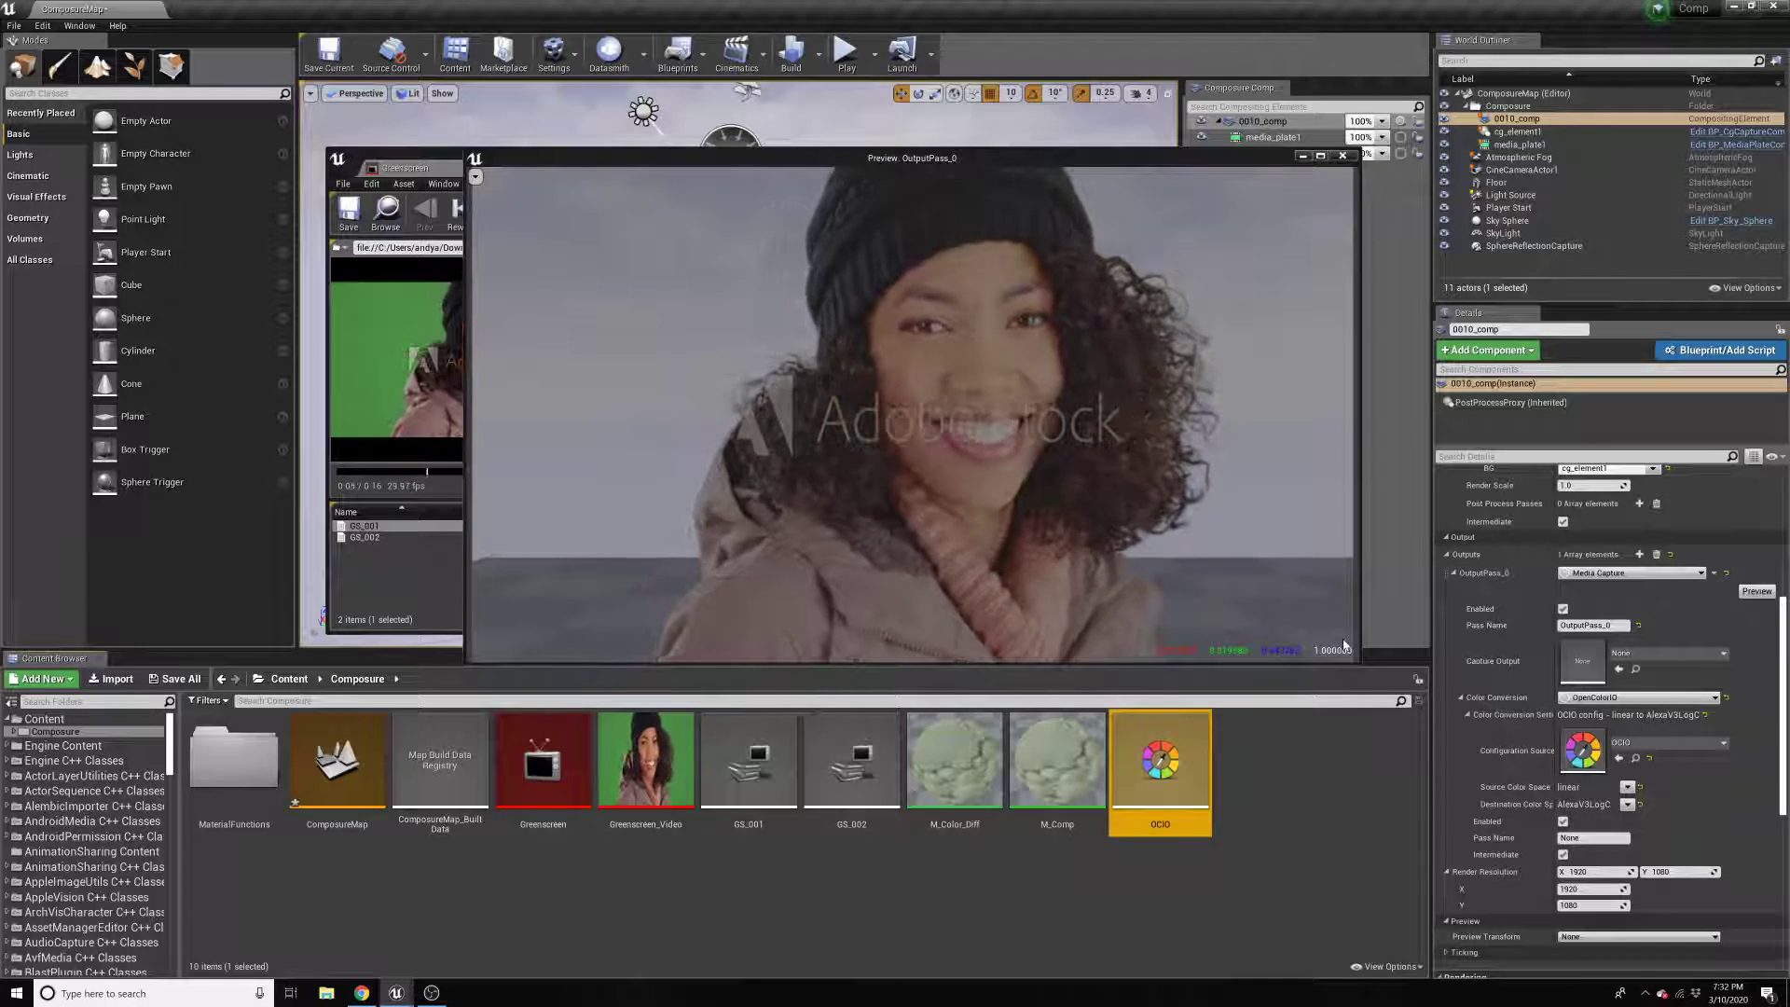
pyautogui.click(370, 587)
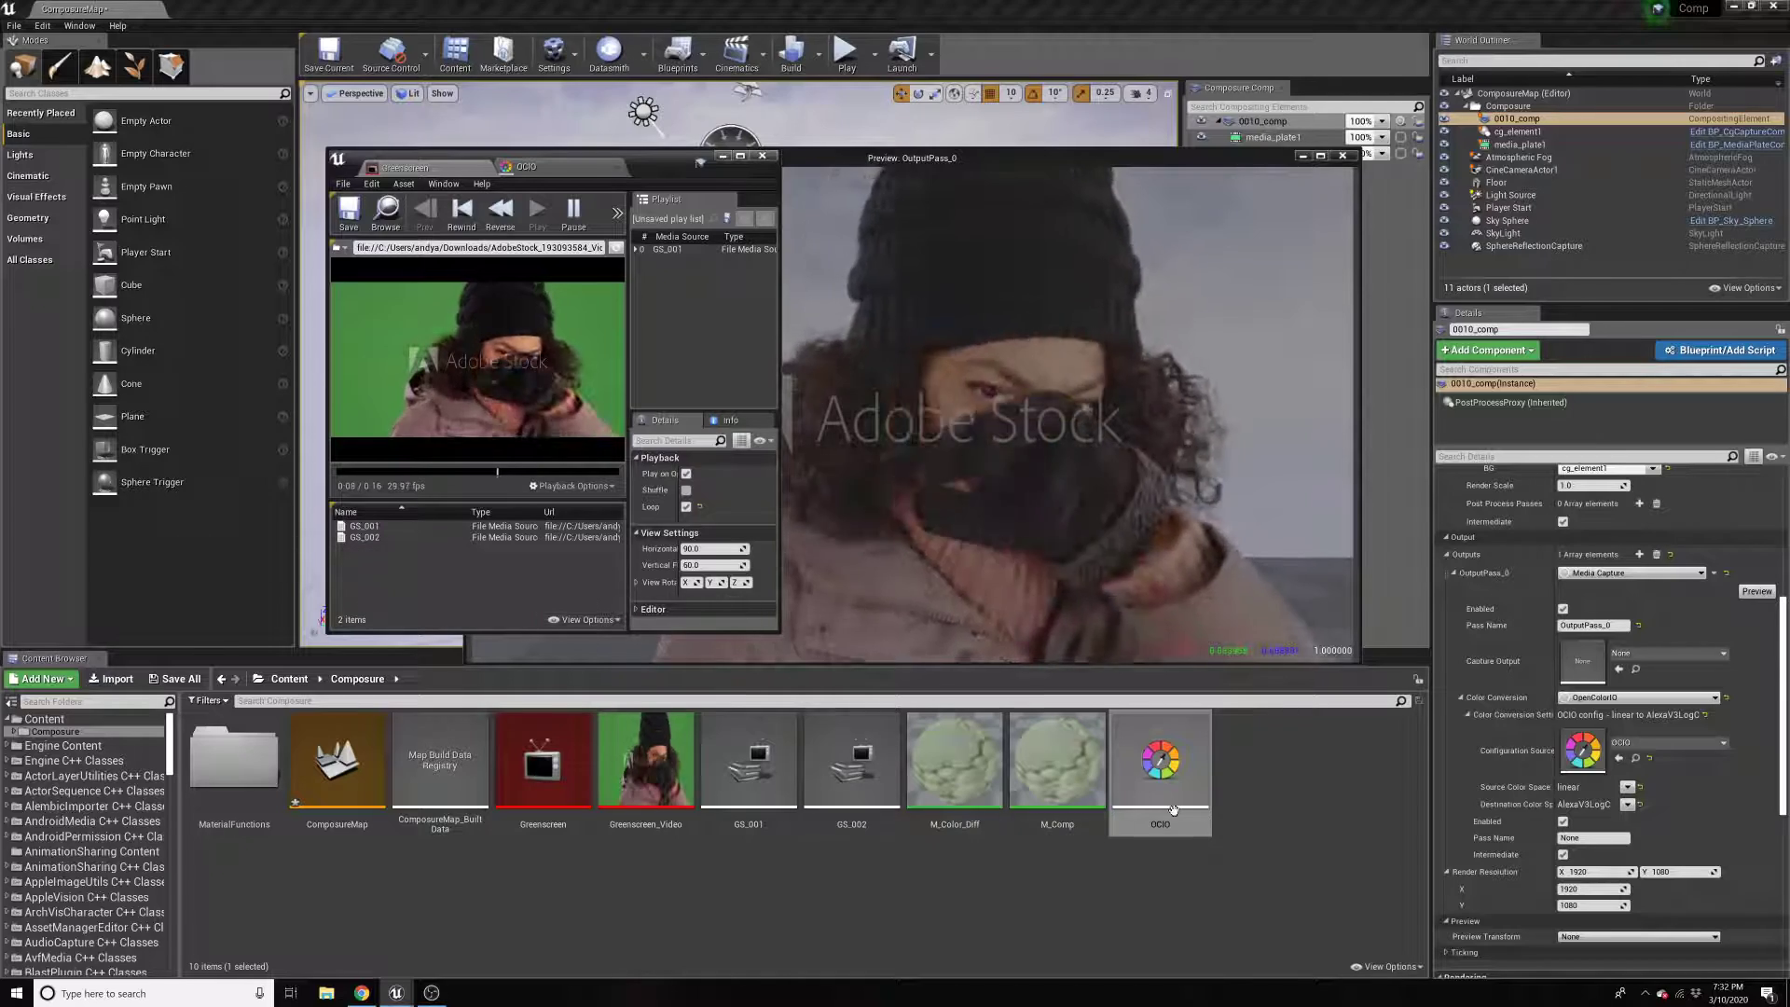